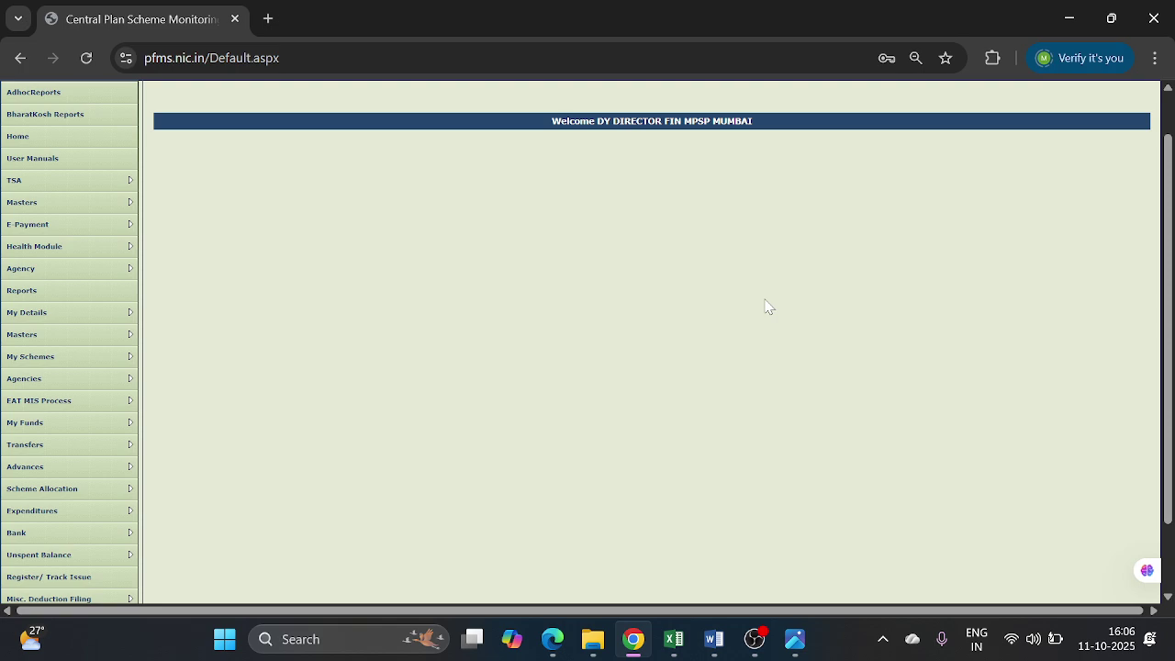
- Open Agencies > Agency Registration and set Type of Registration to Local Bodies
mouse_move(93, 401)
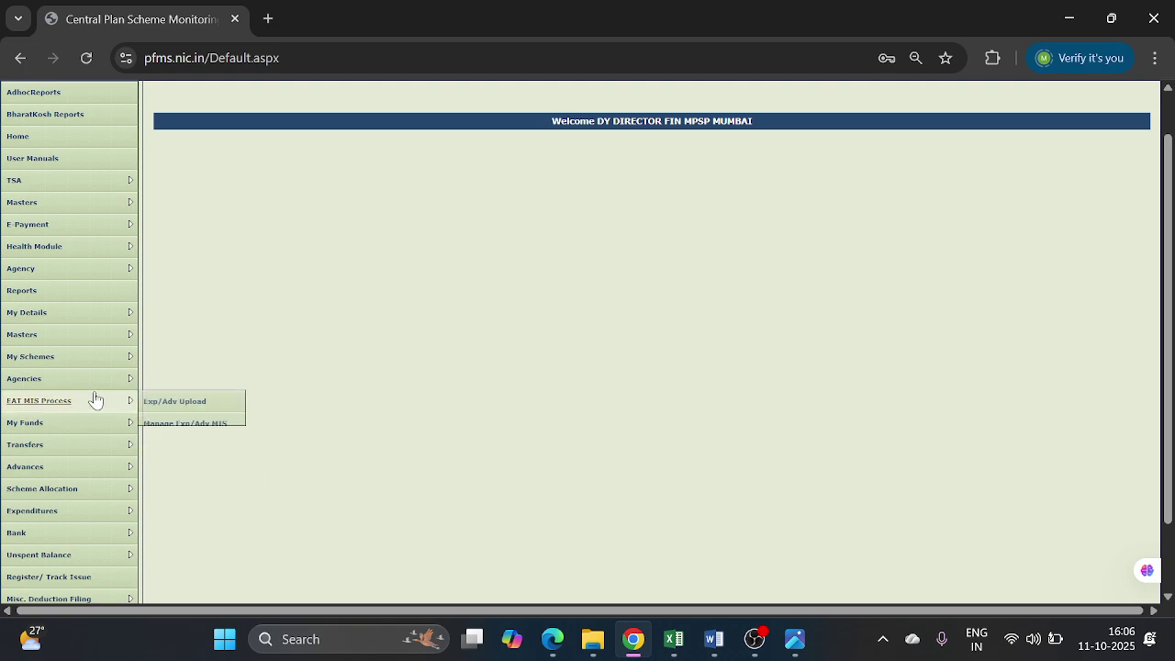
mouse_move(115, 382)
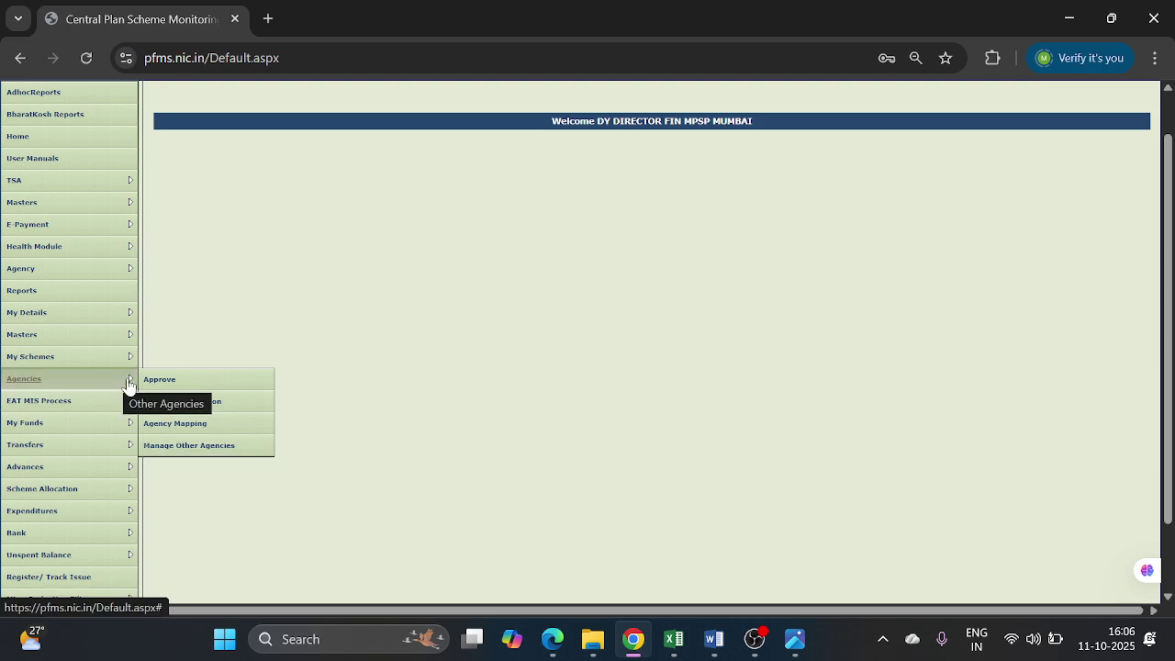
left_click(213, 411)
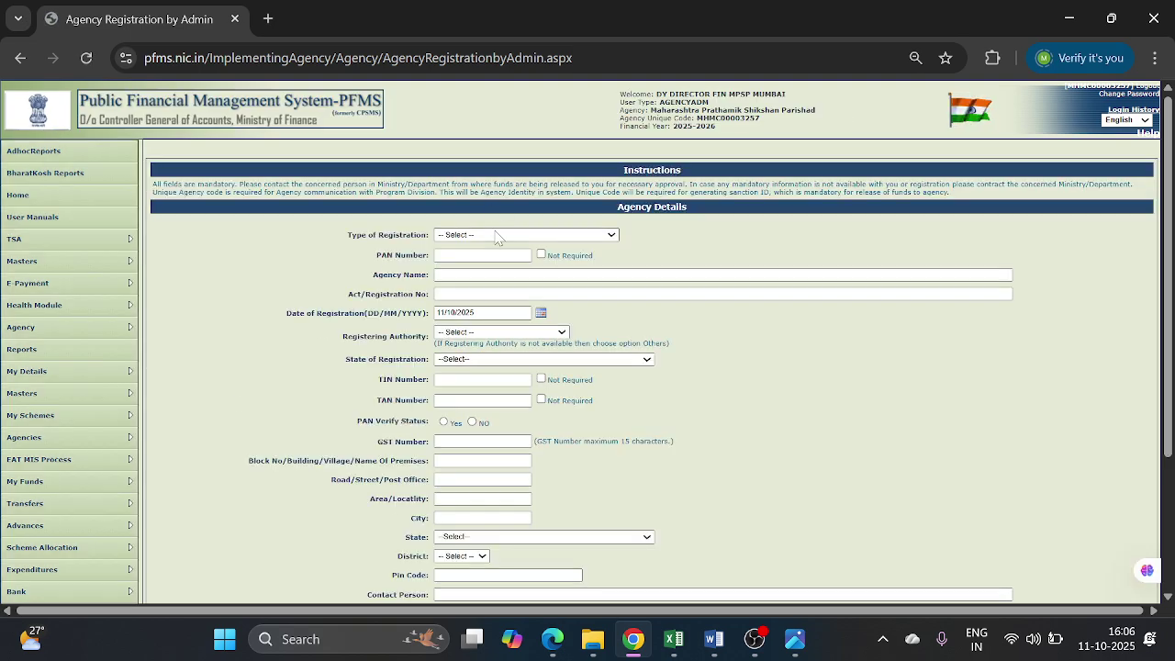
left_click(496, 235)
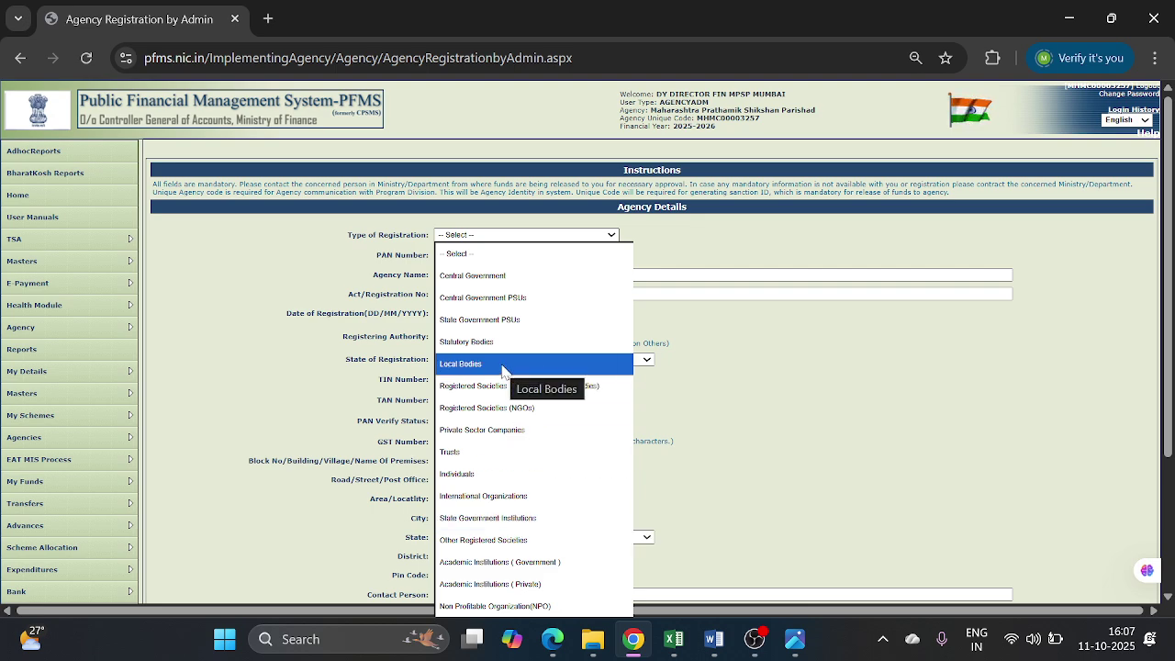
left_click(502, 365)
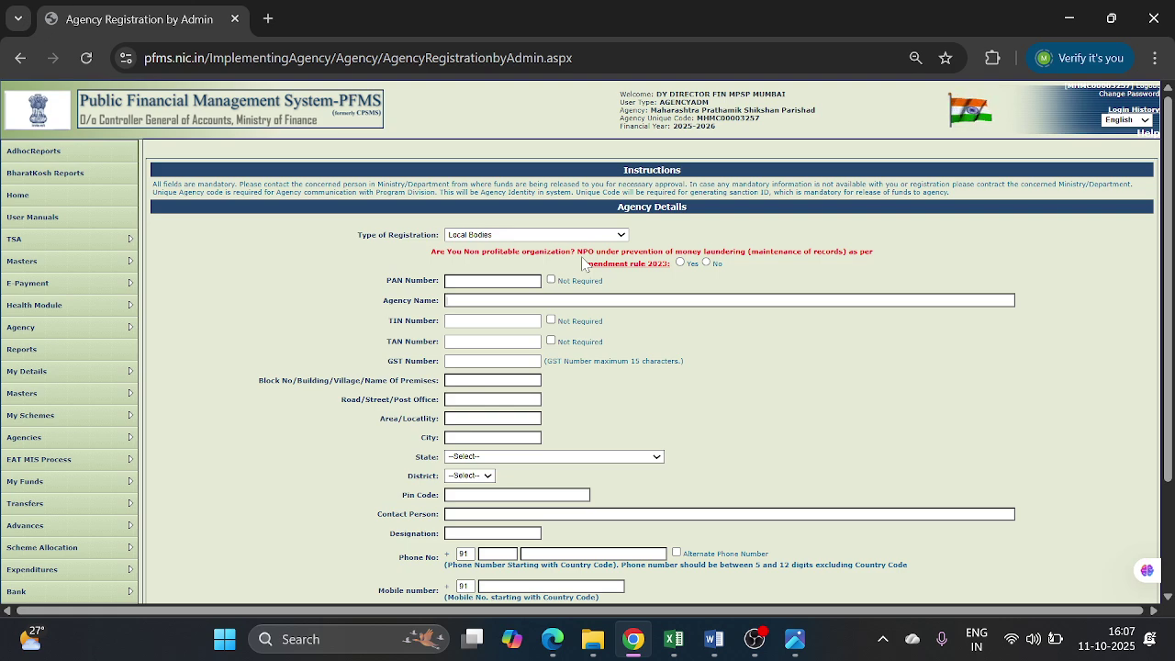
- Answer No to the NPO question, mark PAN Not Required, and name the agency 'ZP School test'
left_click(707, 263)
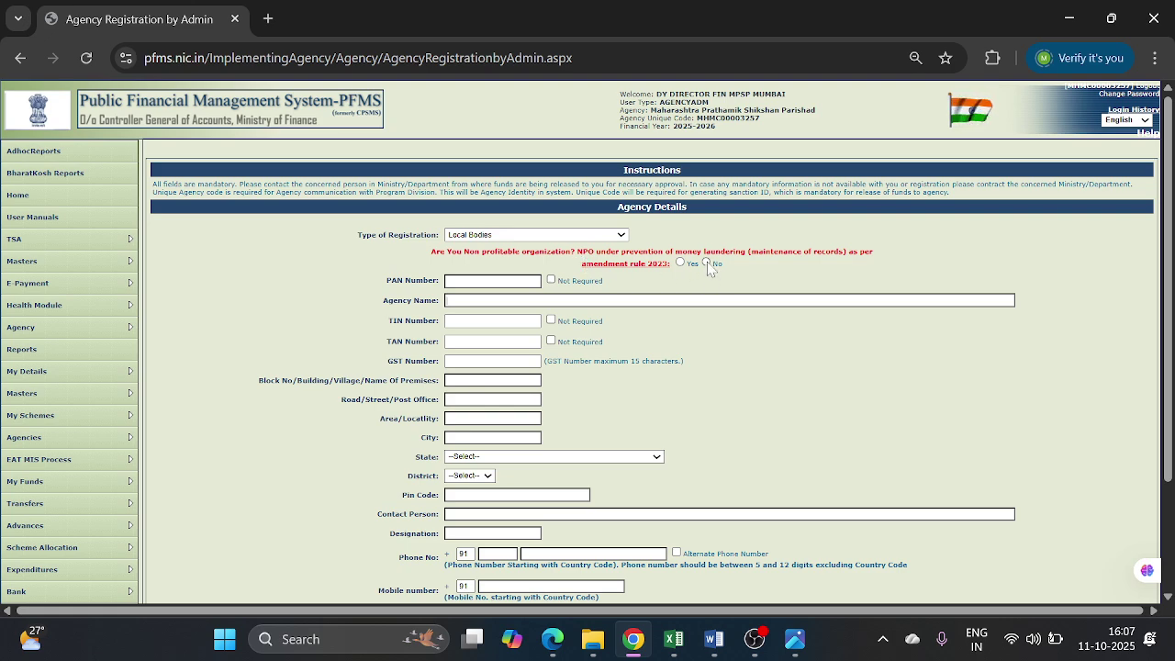
left_click(707, 264)
left_click(551, 280)
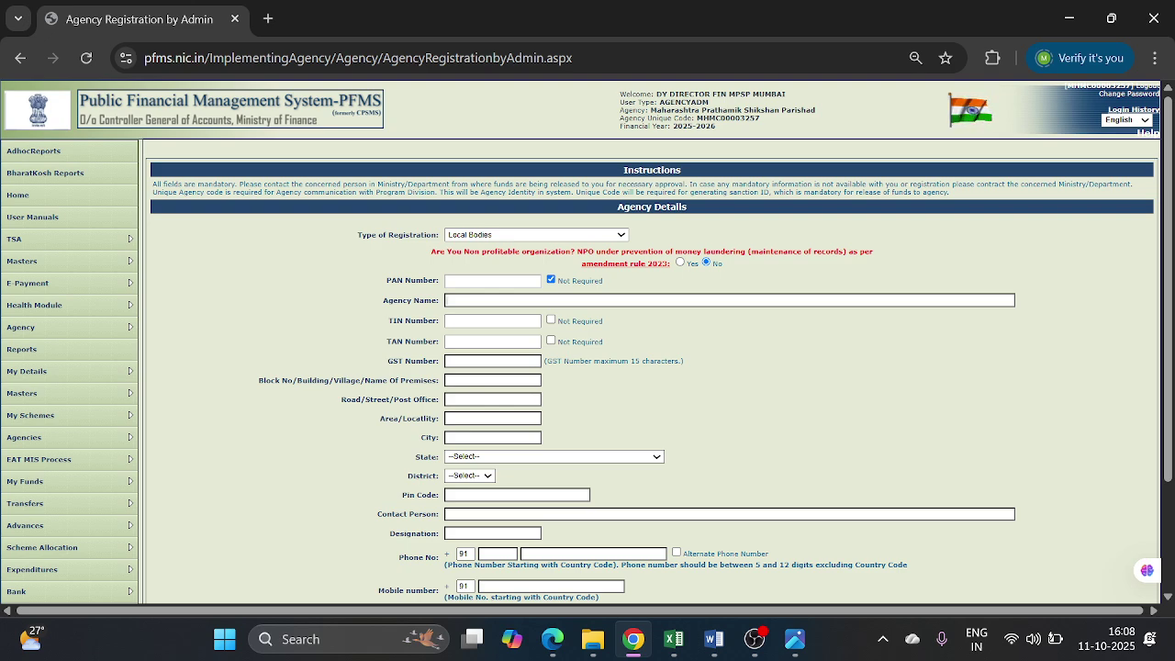
type("ZP School")
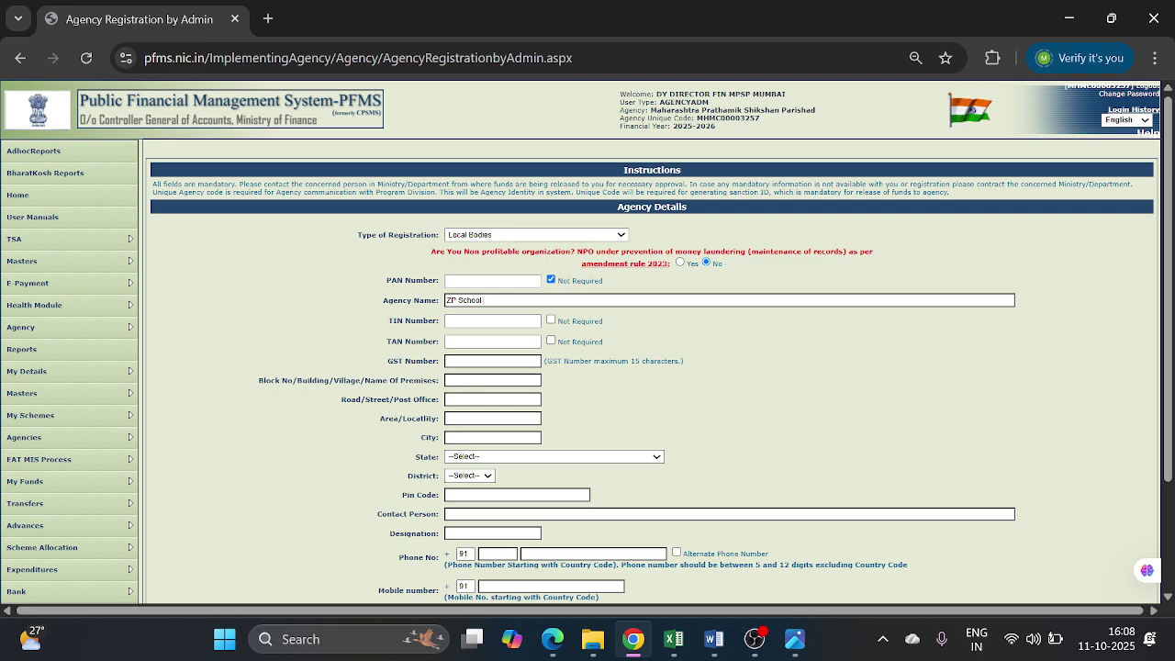
type("test")
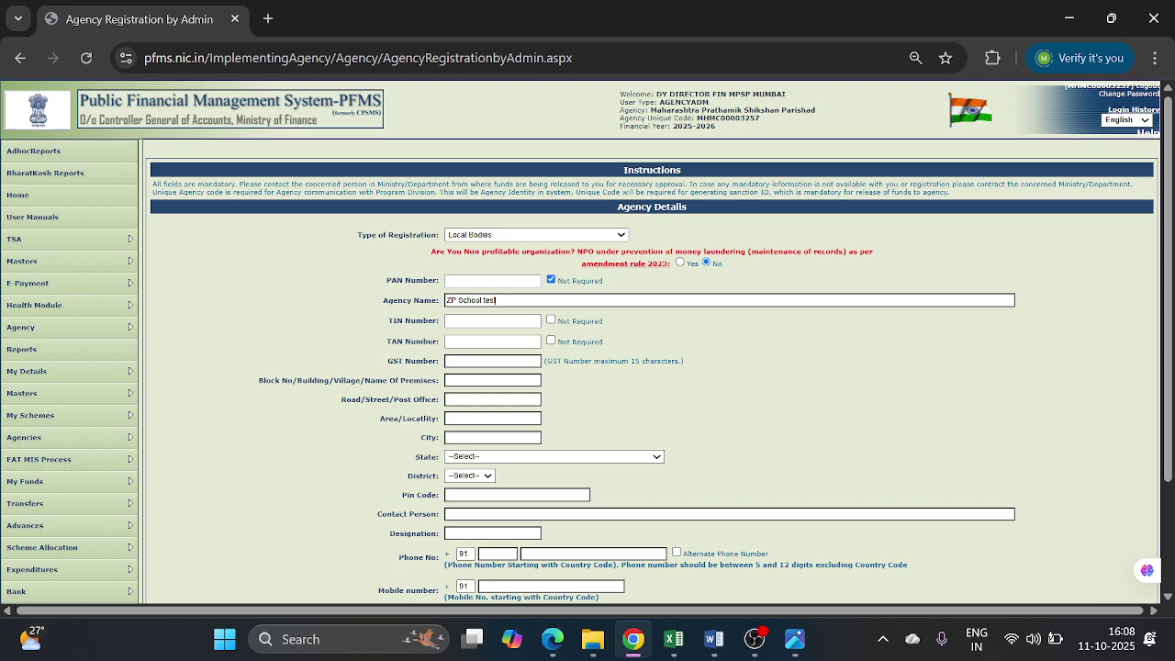
- Mark TIN and TAN Not Required, fill in the address fields, and set the state to MAHARASHTRA
left_click(551, 320)
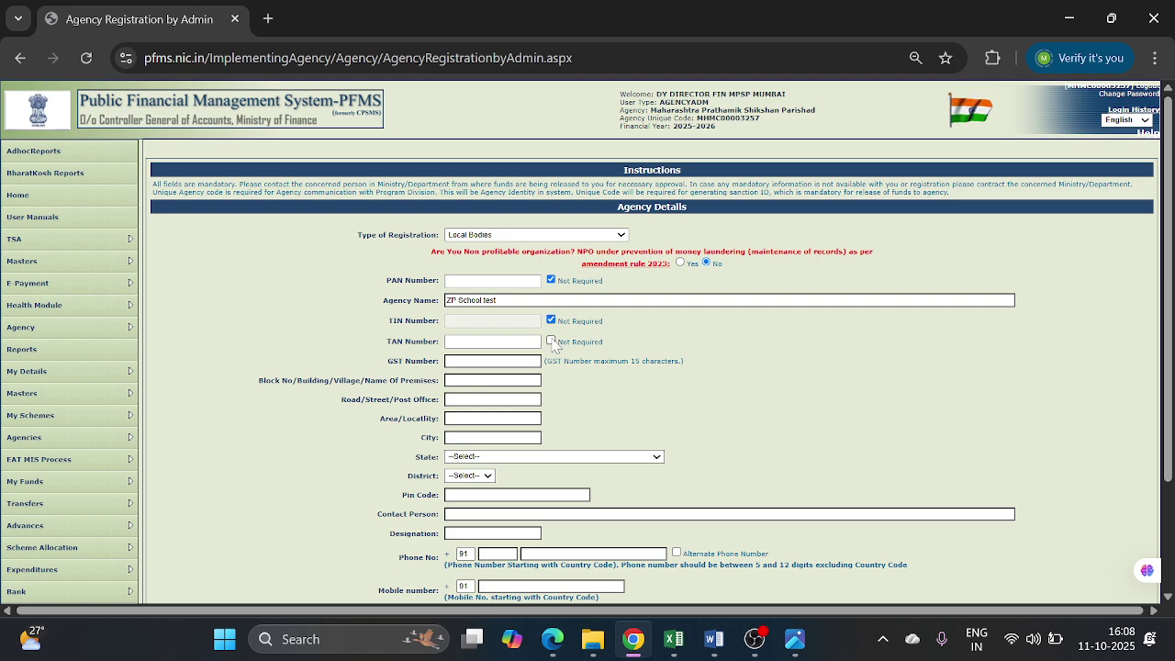
left_click(552, 341)
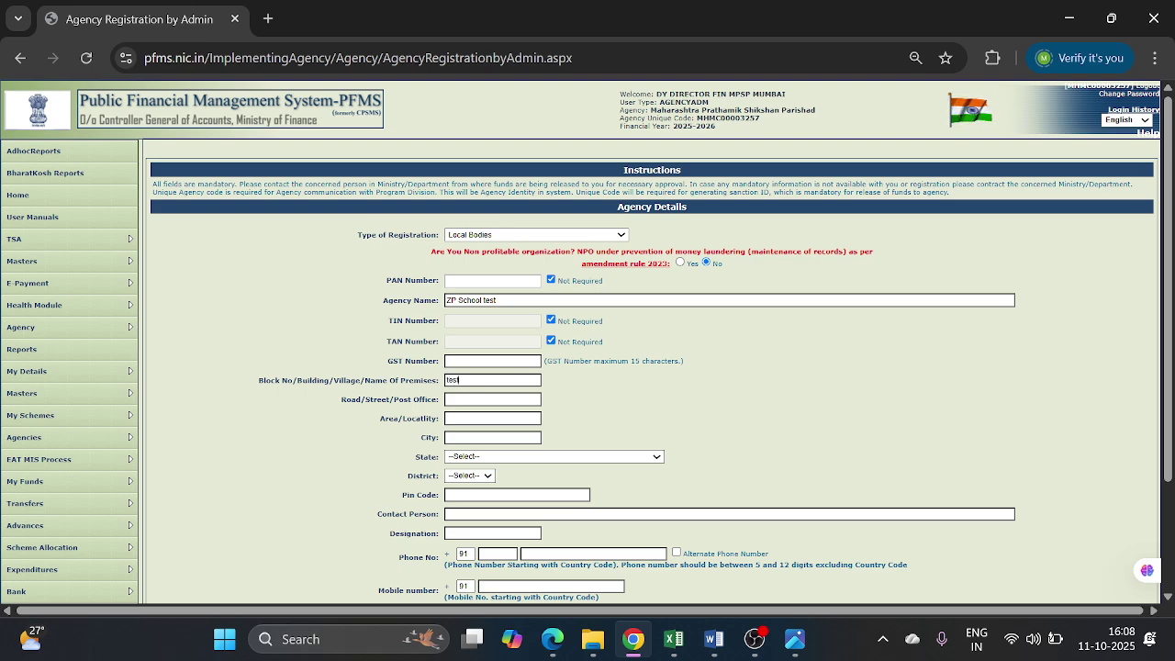
type("1")
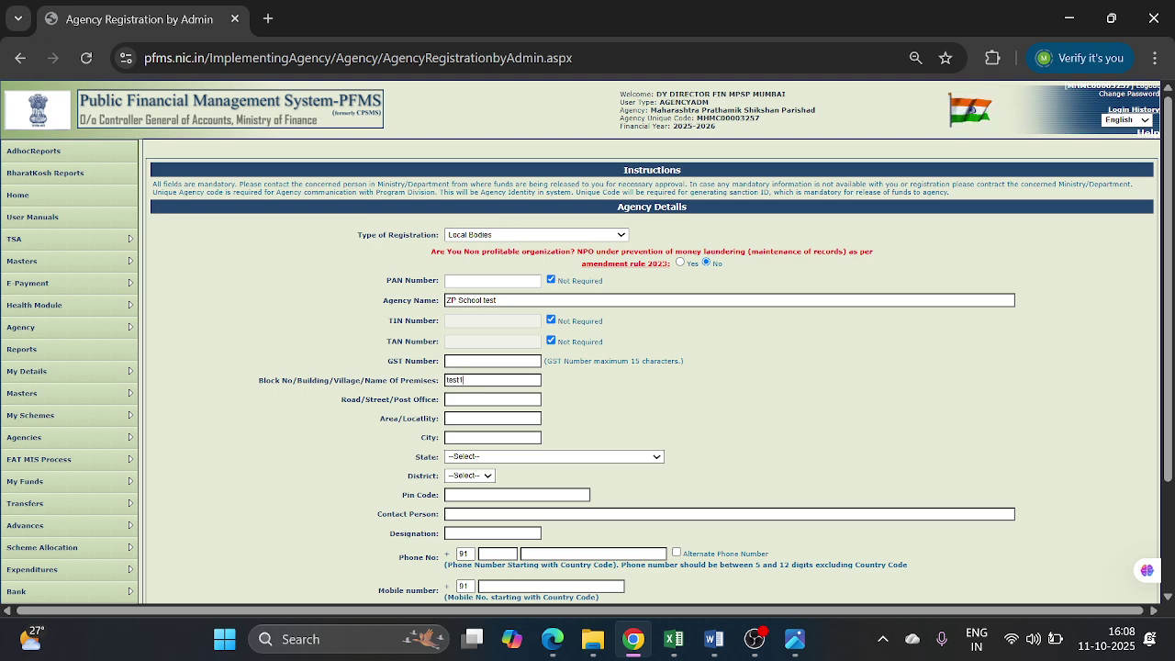
type("test address")
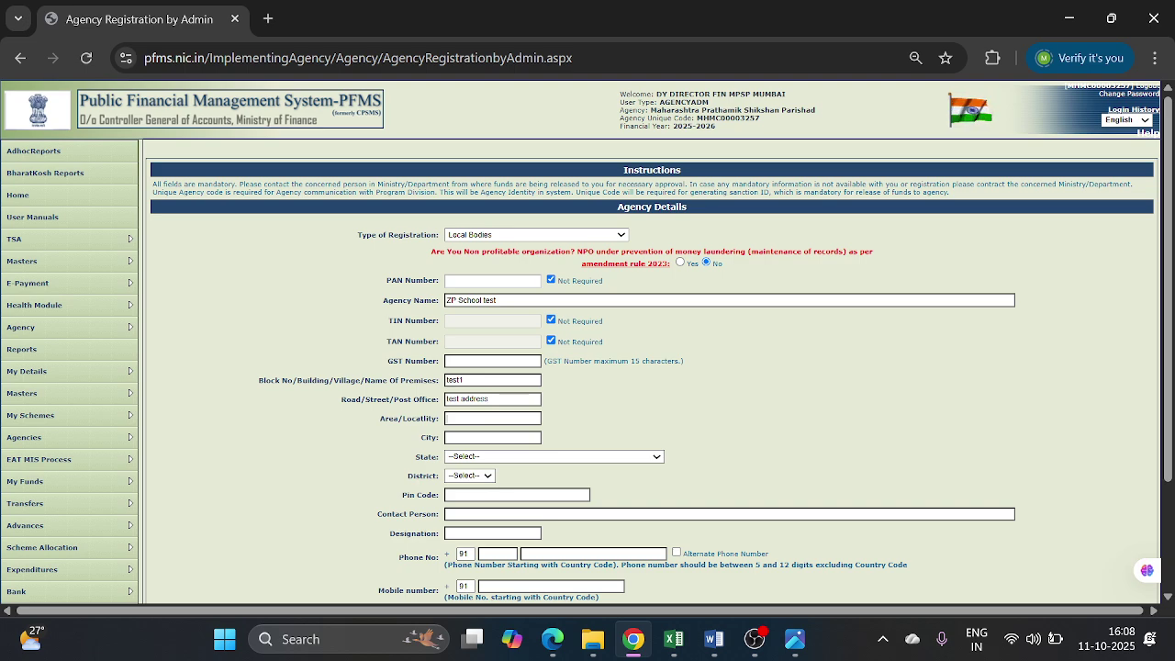
type("test")
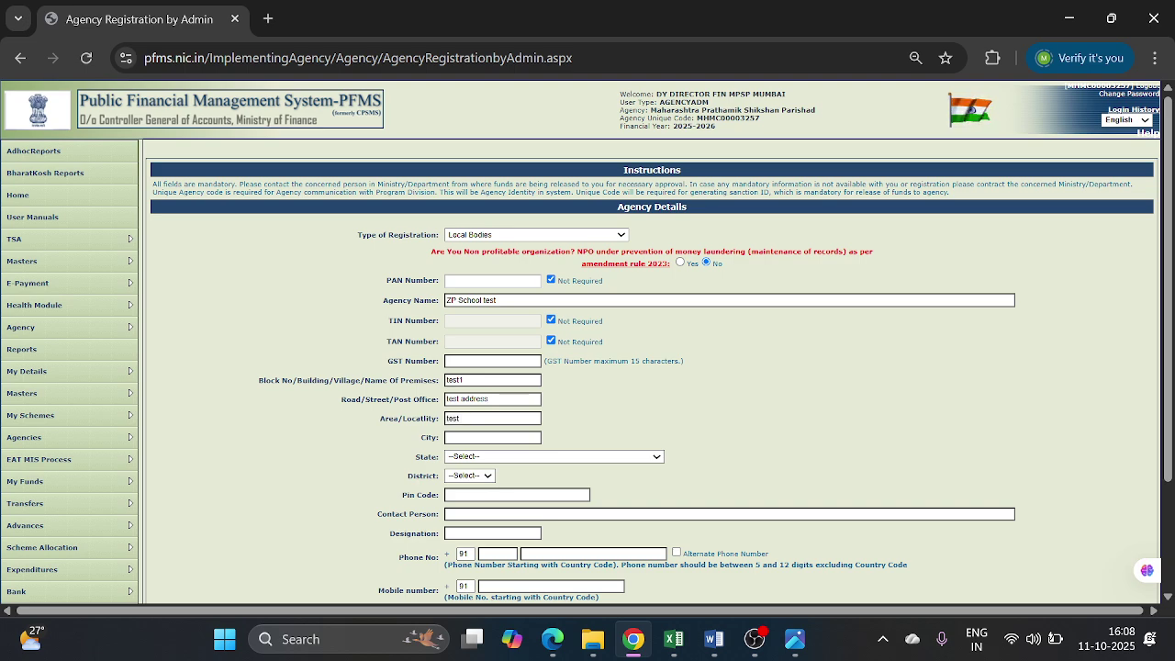
type("Mumbai")
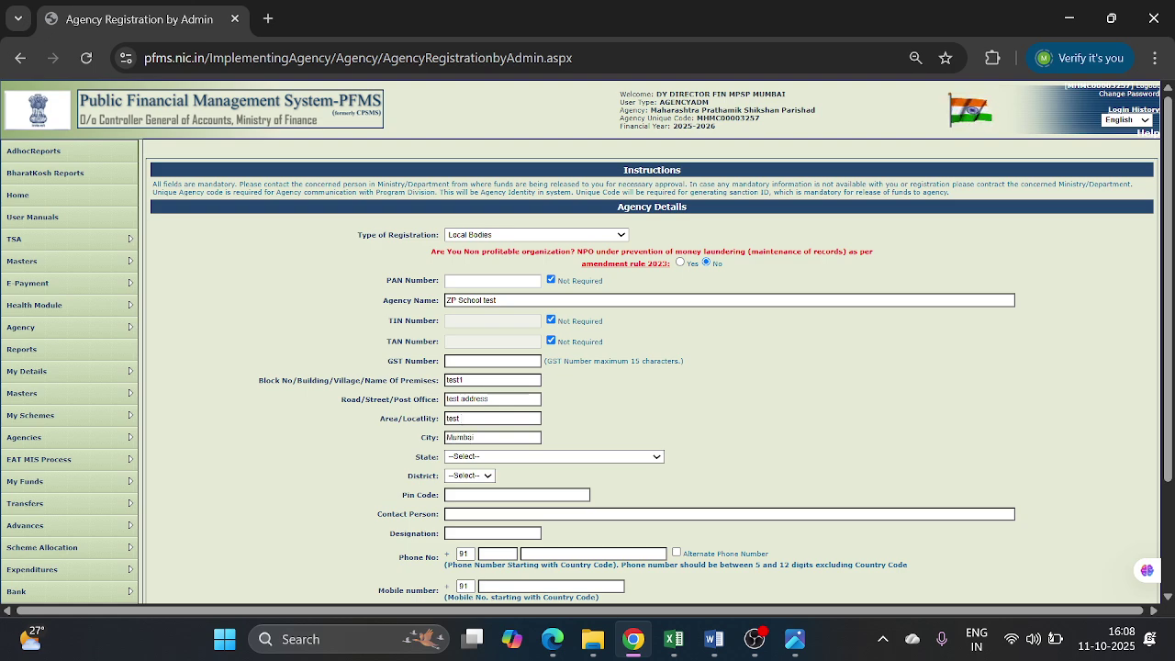
left_click(486, 458)
key("m")
key("m")
key("Return")
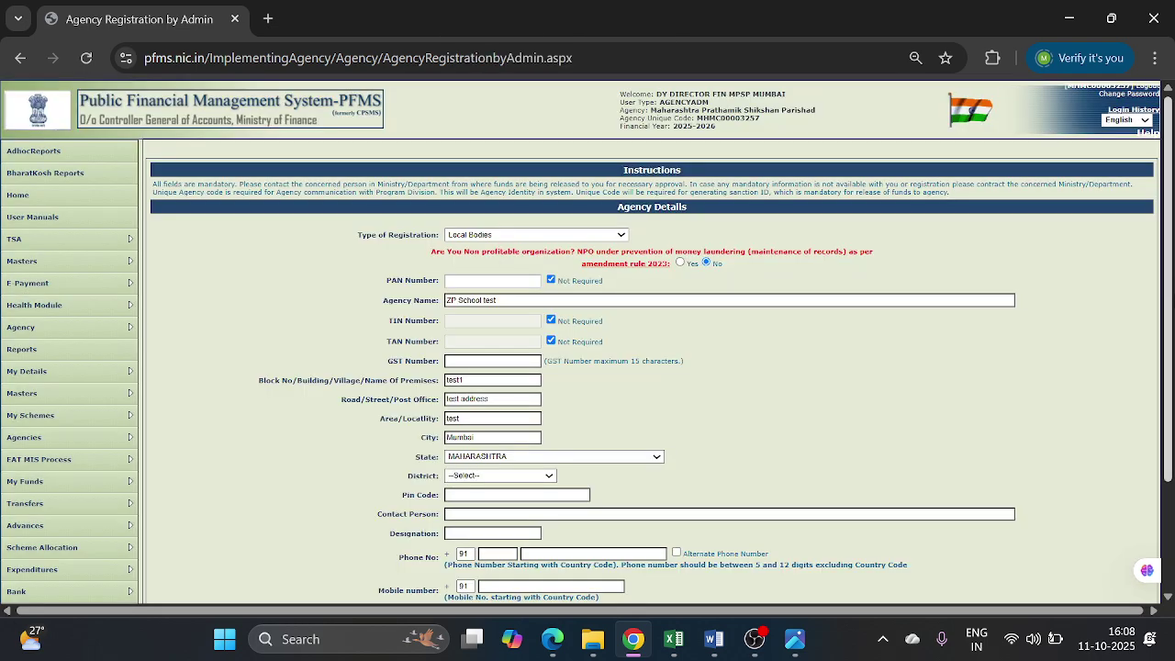
- Set the district to MUMBAI and enter the pin code
scroll(1169, 299, "down", 3)
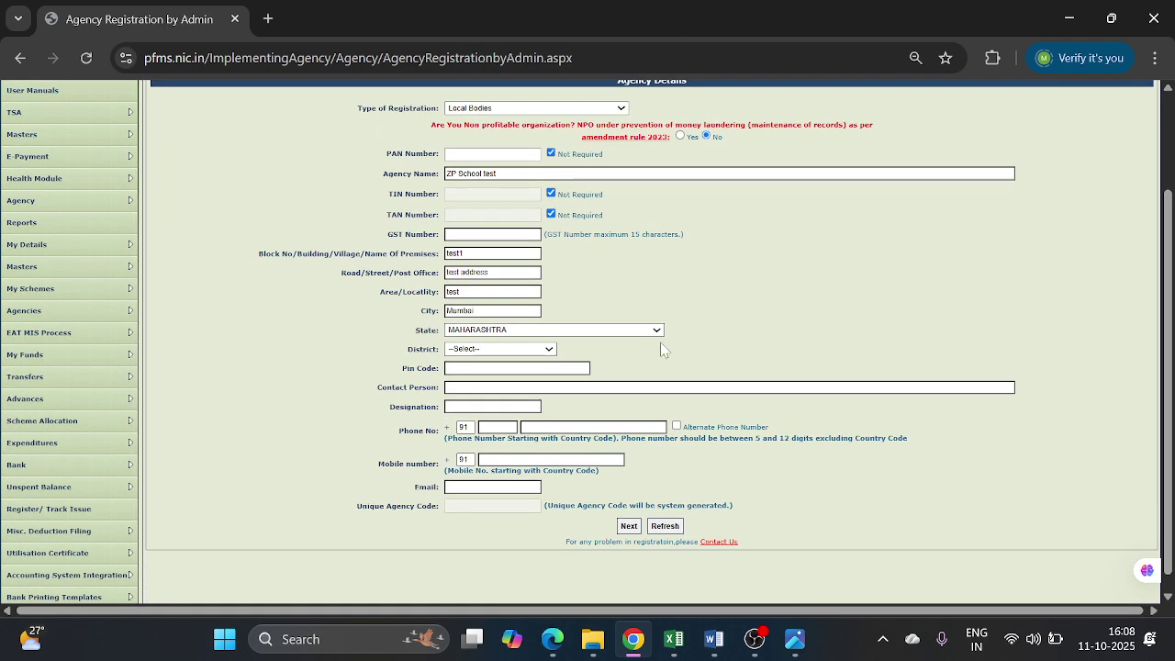
left_click(526, 350)
key("m")
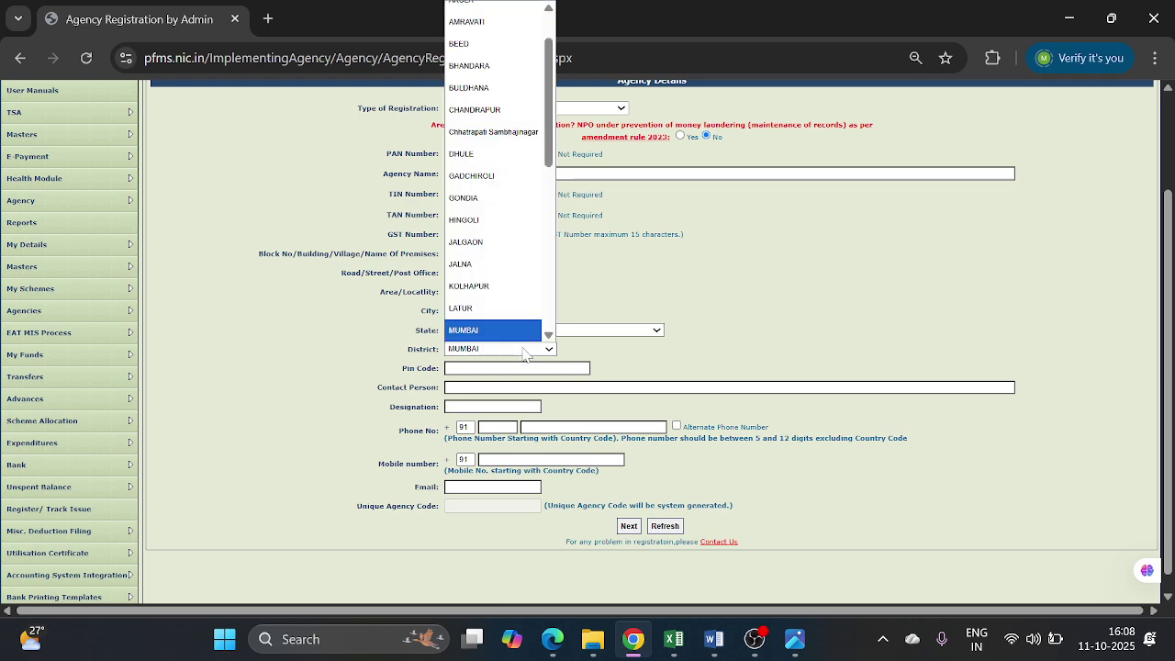
key("Return")
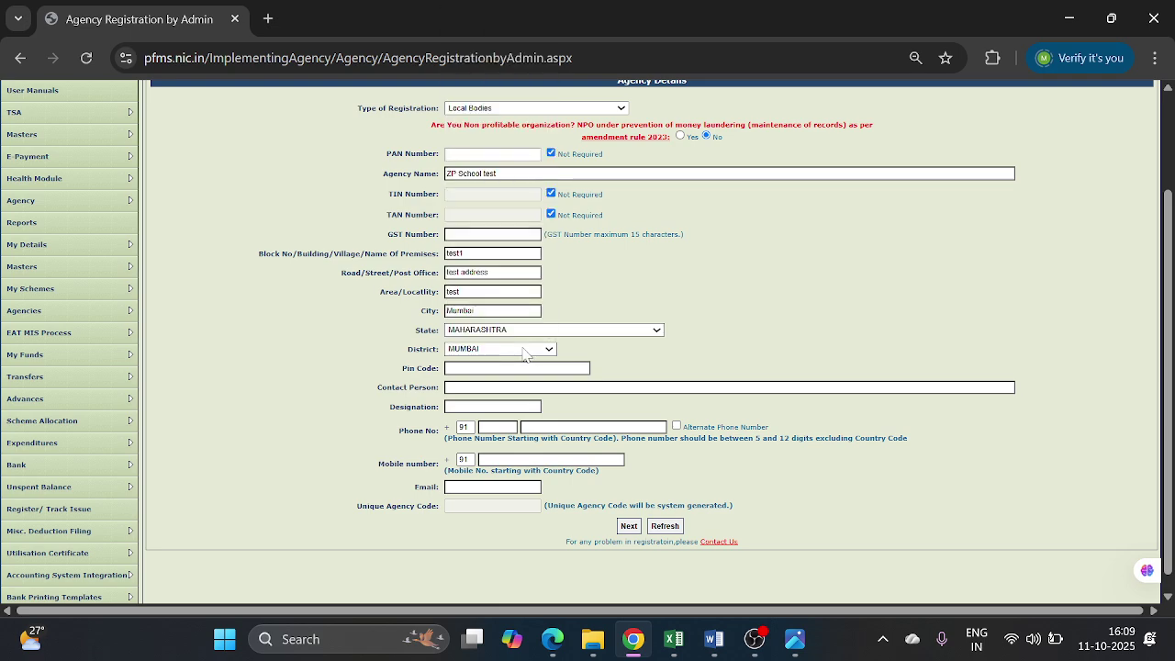
type("400001")
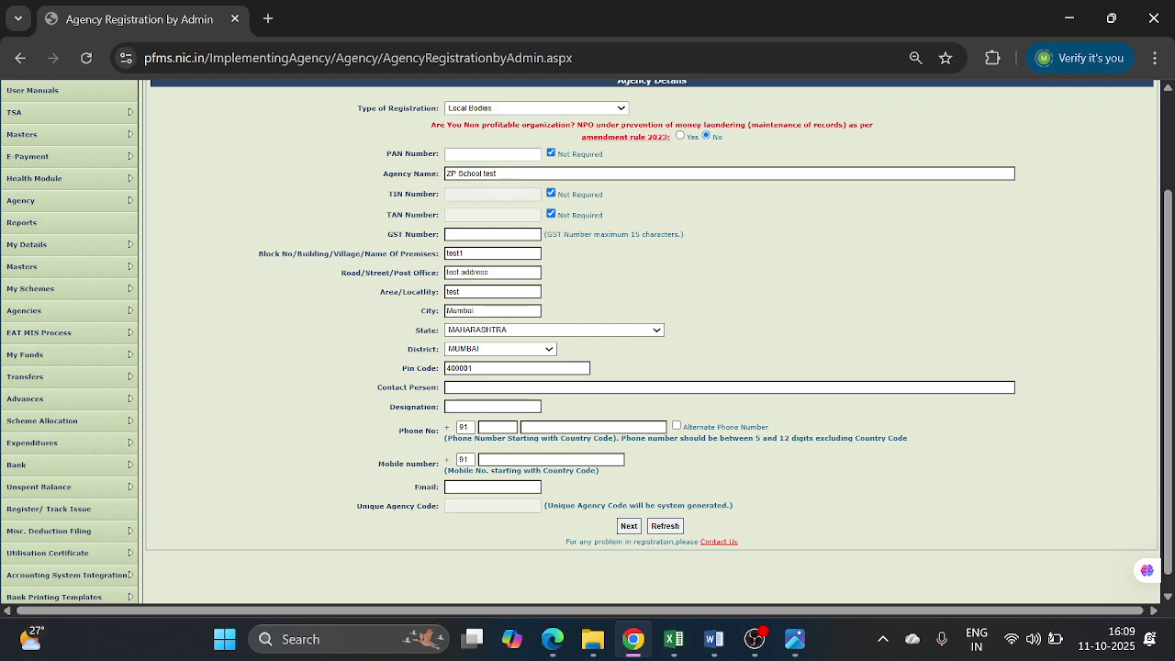
- Enter the contact person's name, designation Head Master, phone and mobile numbers, and e-mail address
type("test Name")
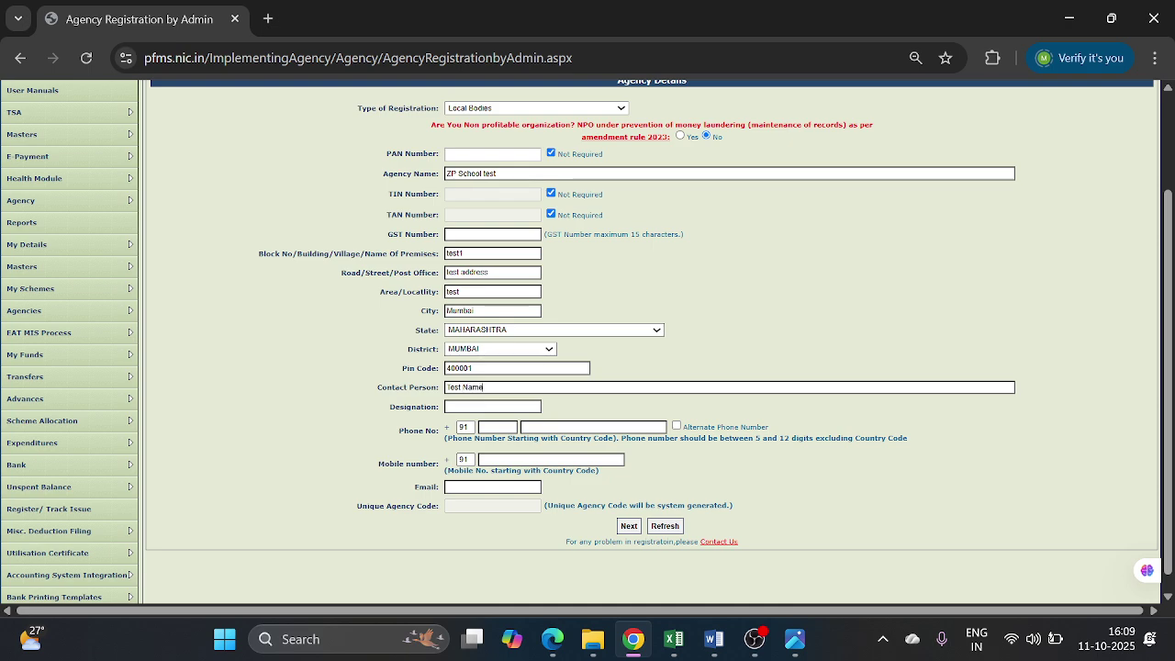
type("H")
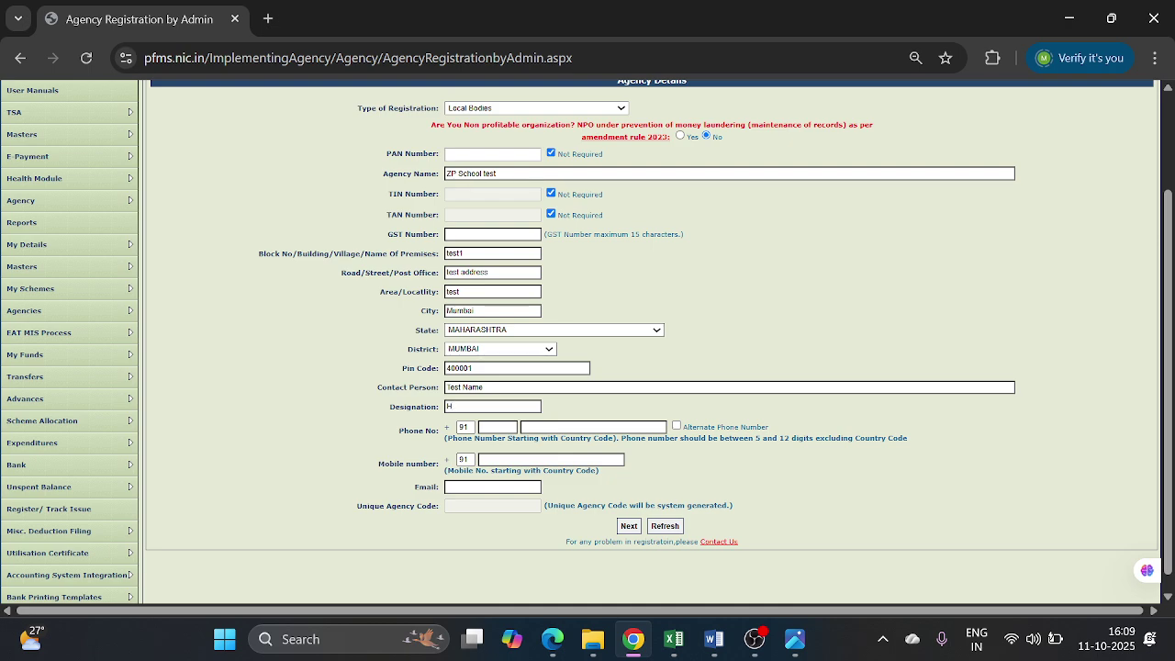
type("ead Master")
key("BackSpace")
key("BackSpace")
key("BackSpace")
key("BackSpace")
type("ster")
type("11")
type("11")
left_click(551, 427)
type("11111111")
type("2222222222")
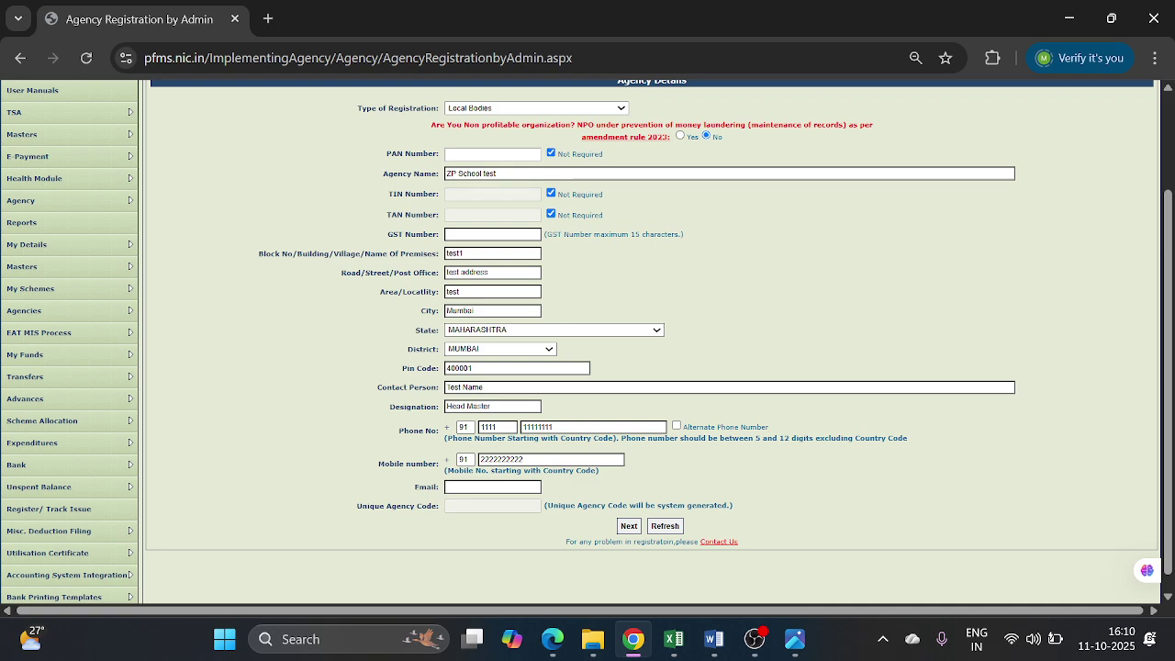
type("xyz@")
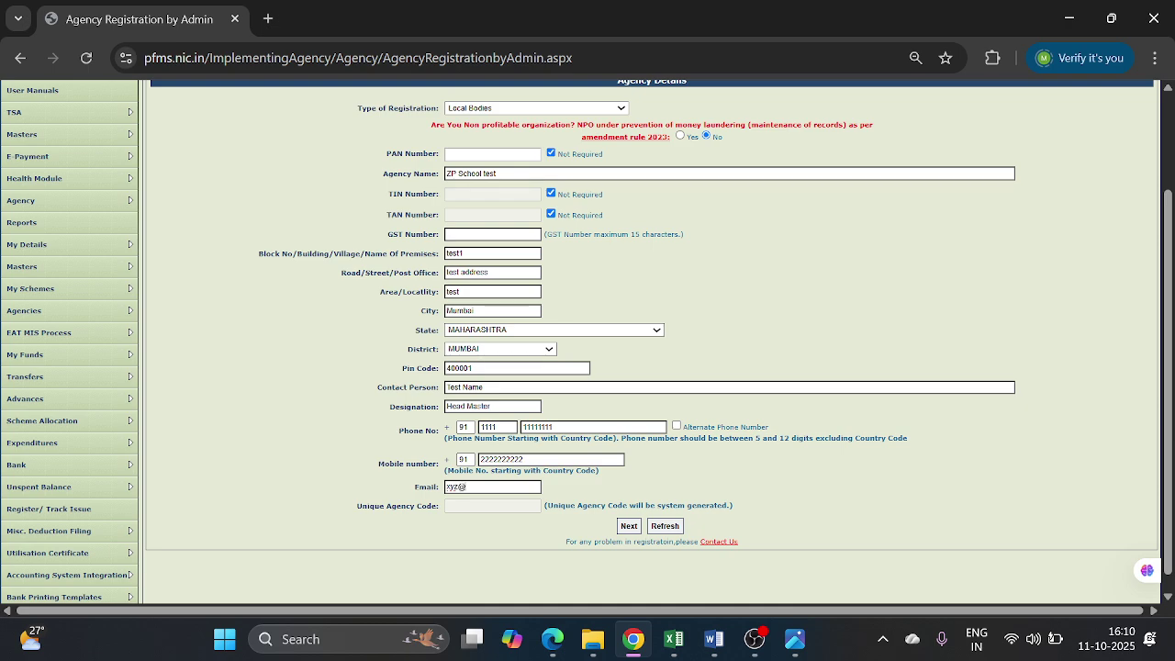
type("gmail.com")
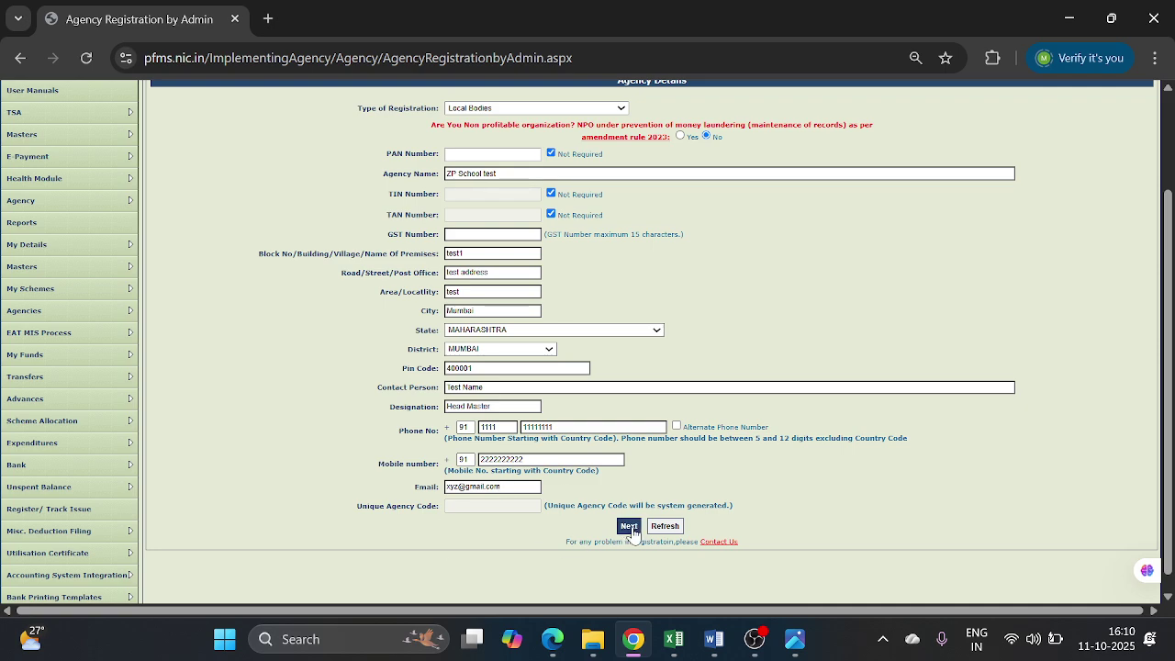
- Generate the unique agency code MHMC00011912, select it, and open the Scheme dropdown
left_click(630, 529)
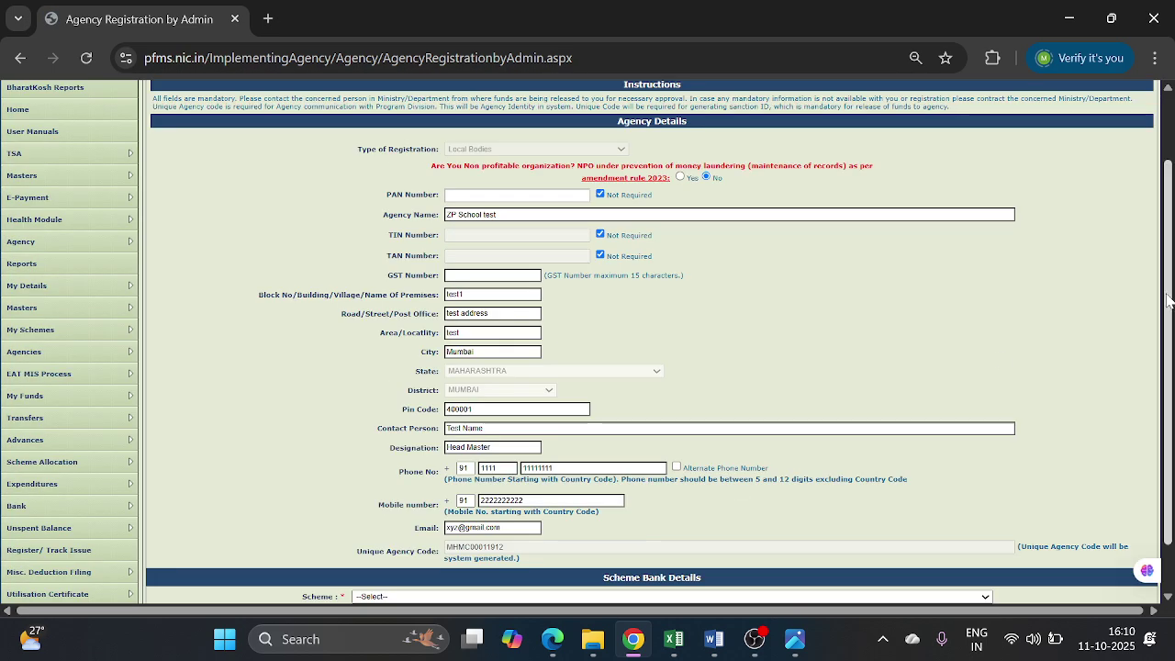
left_click_drag(1170, 314, 1171, 393)
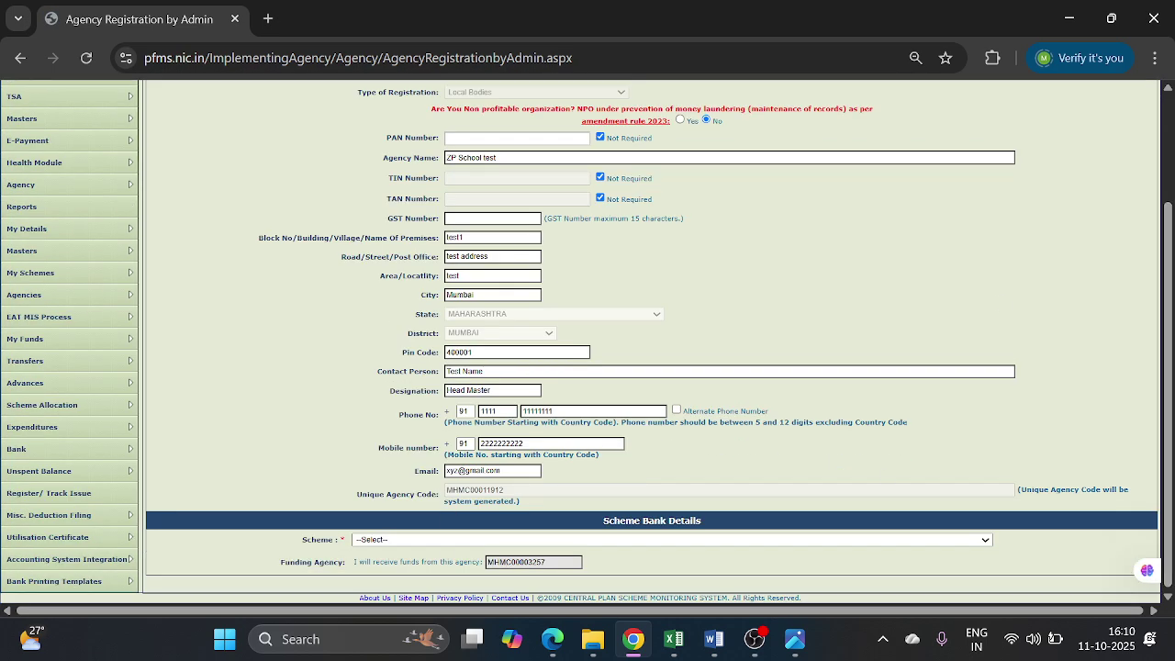
left_click_drag(449, 491, 515, 503)
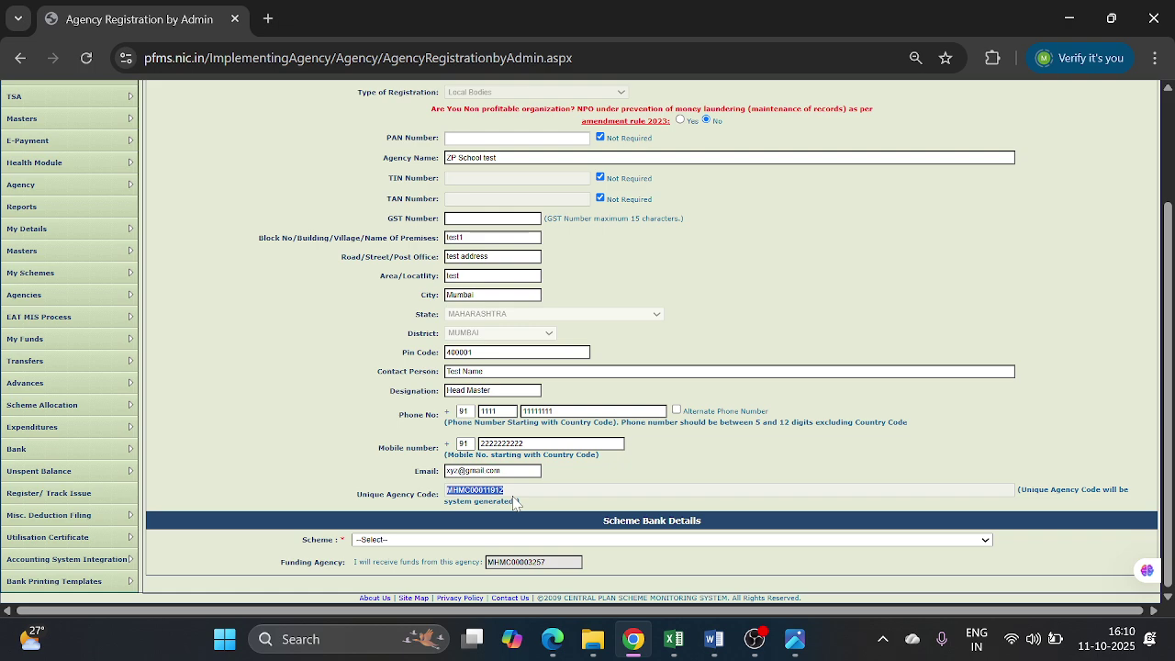
left_click(468, 541)
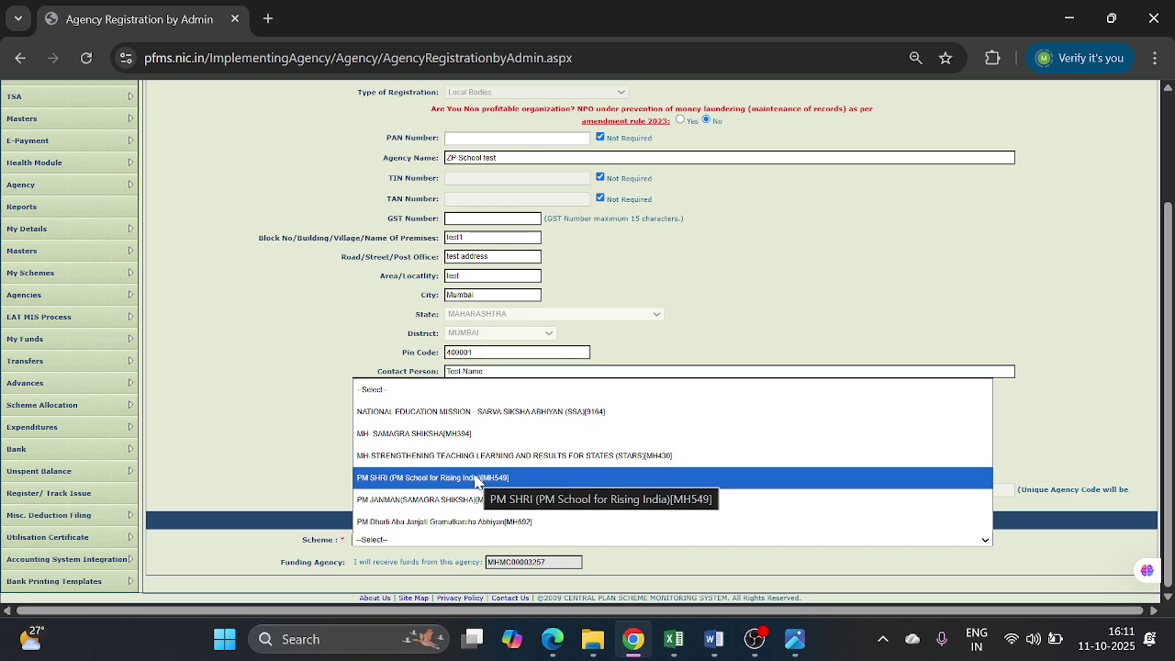
- Choose the PM SHRI scheme and fetch its SNA SPARSH account details
left_click(477, 478)
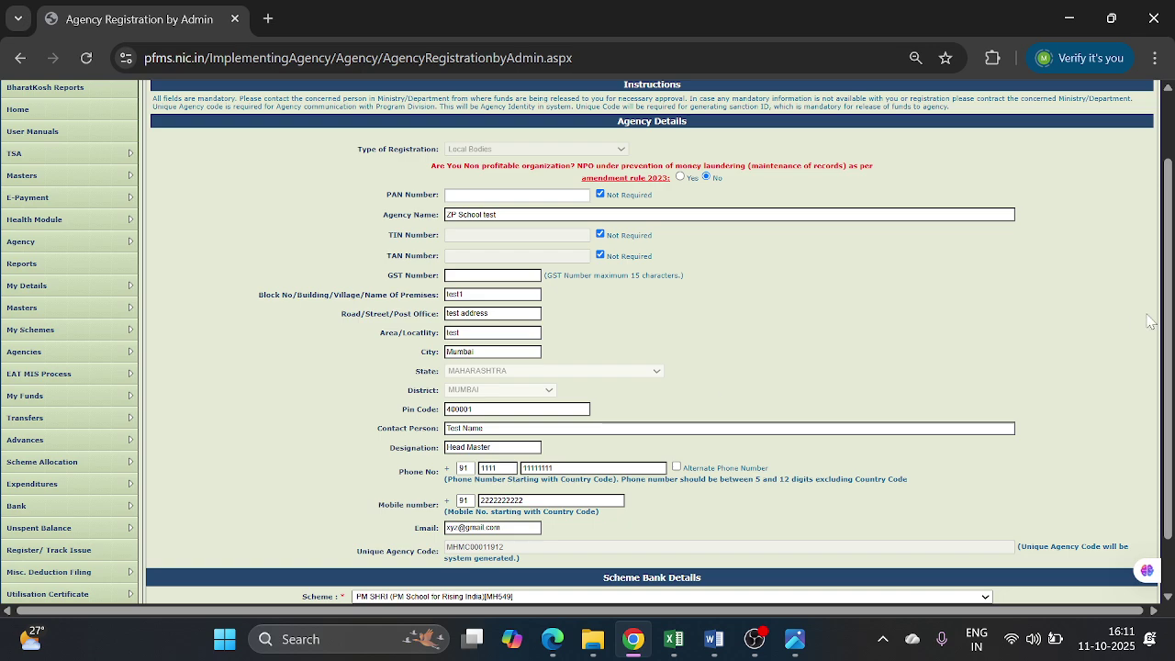
scroll(1168, 438, "down", 1)
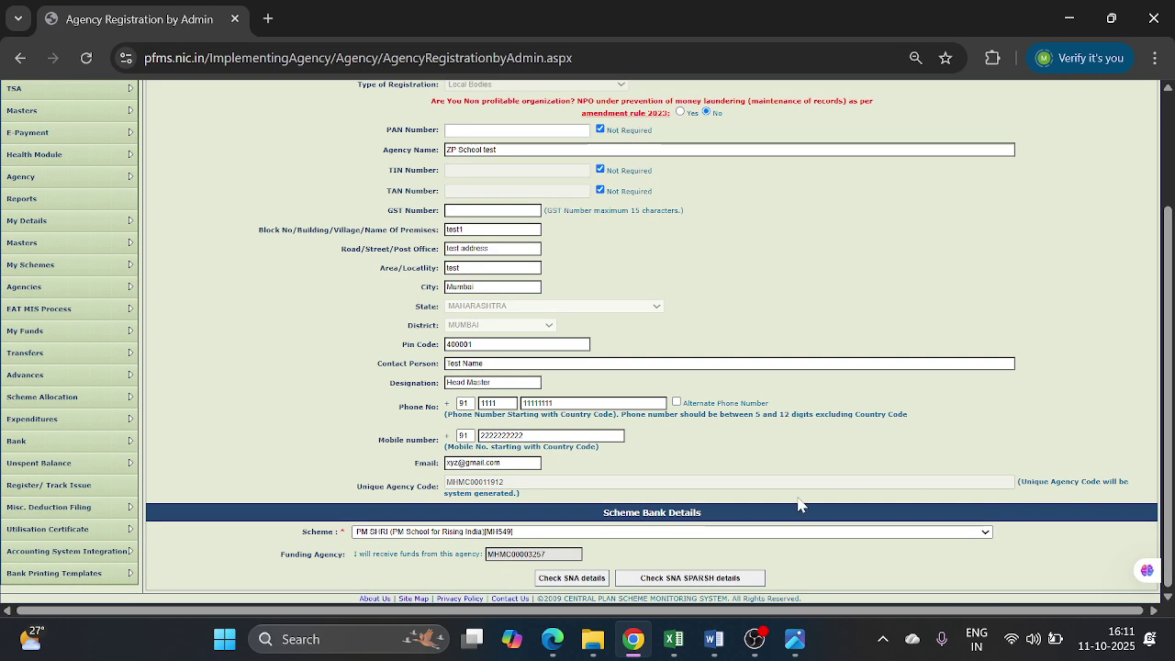
left_click(670, 582)
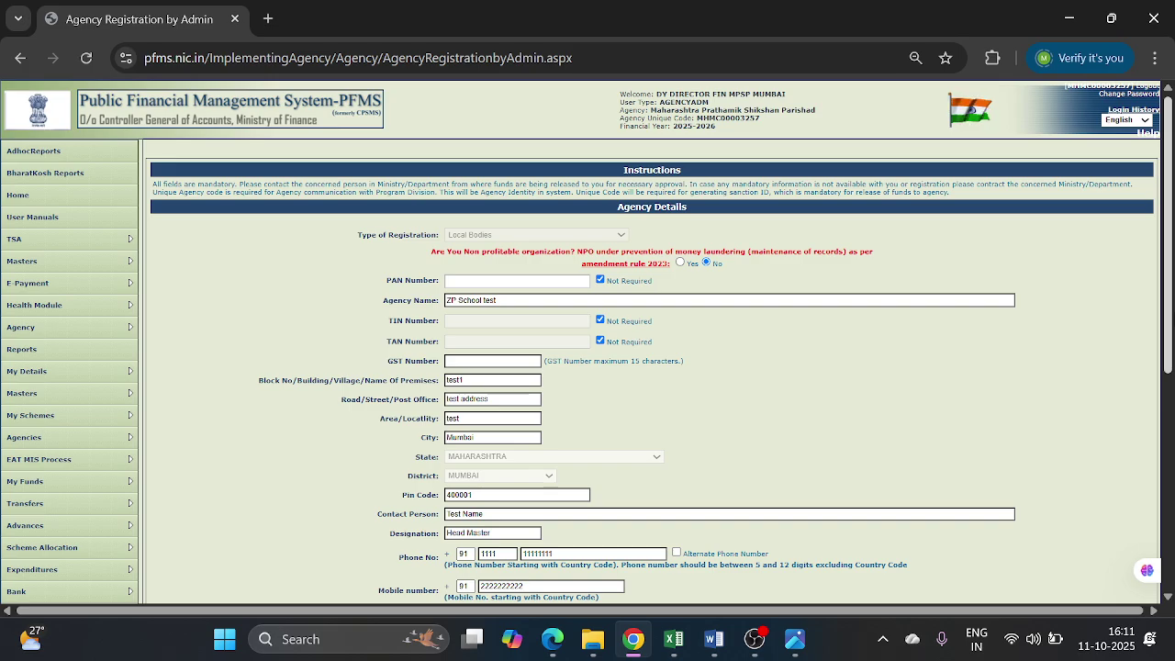
scroll(1172, 340, "down", 1)
scroll(1172, 340, "down", 5)
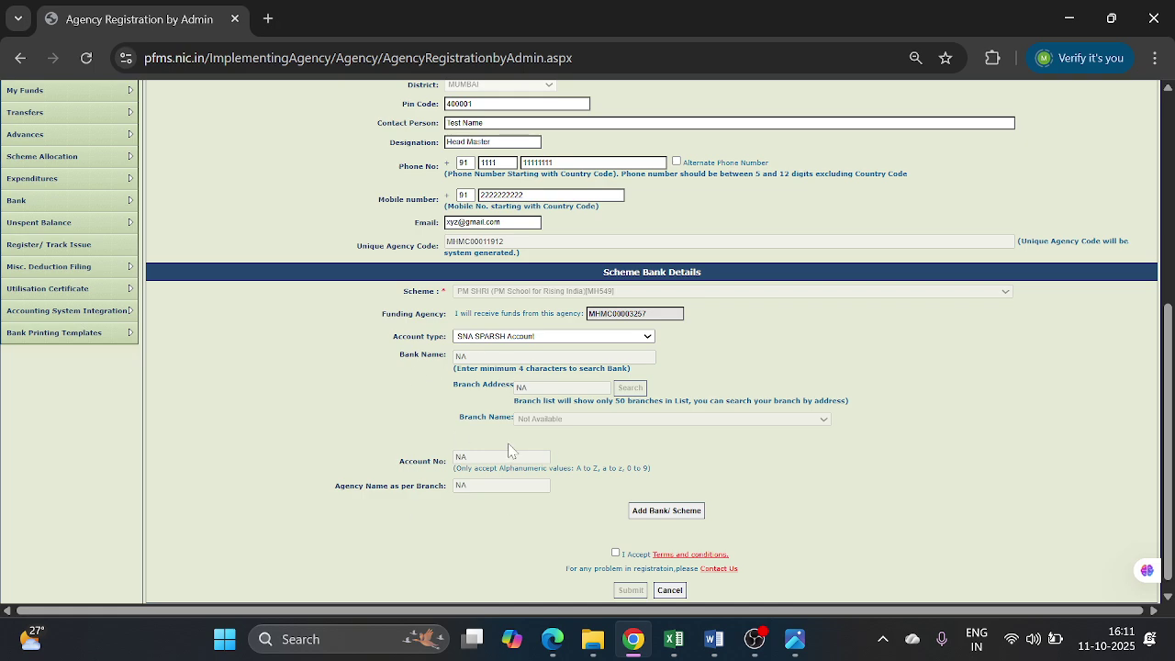
- Add the PM SHRI bank/scheme entry, accept the terms and conditions, and submit the registration
left_click(693, 519)
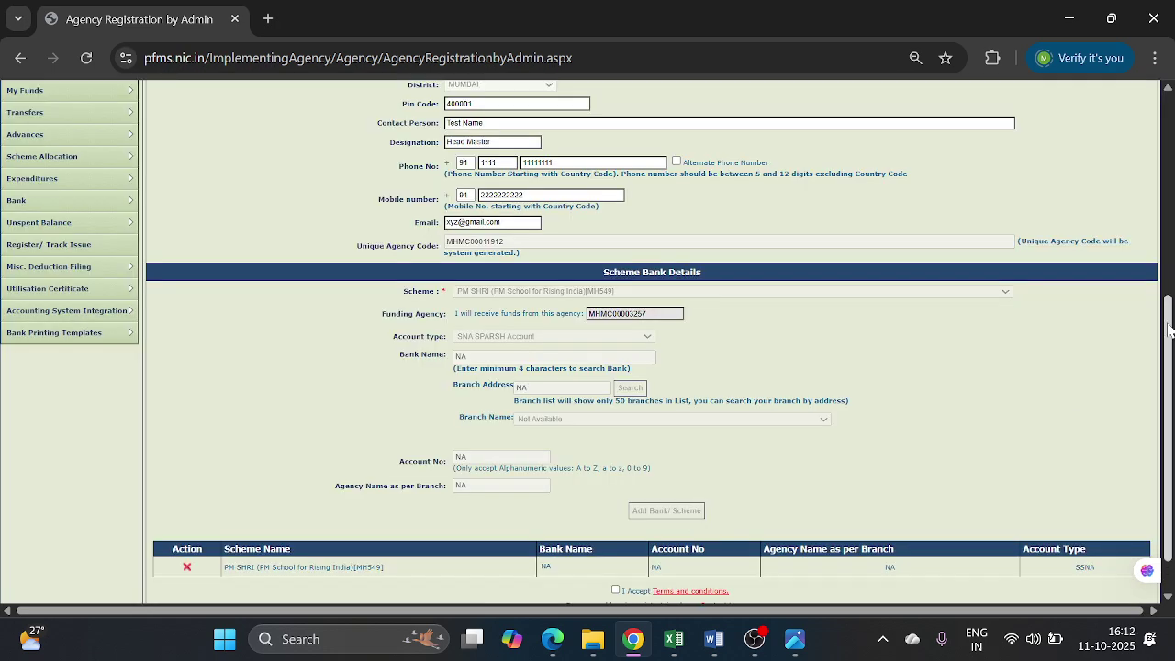
scroll(1171, 404, "down", 1)
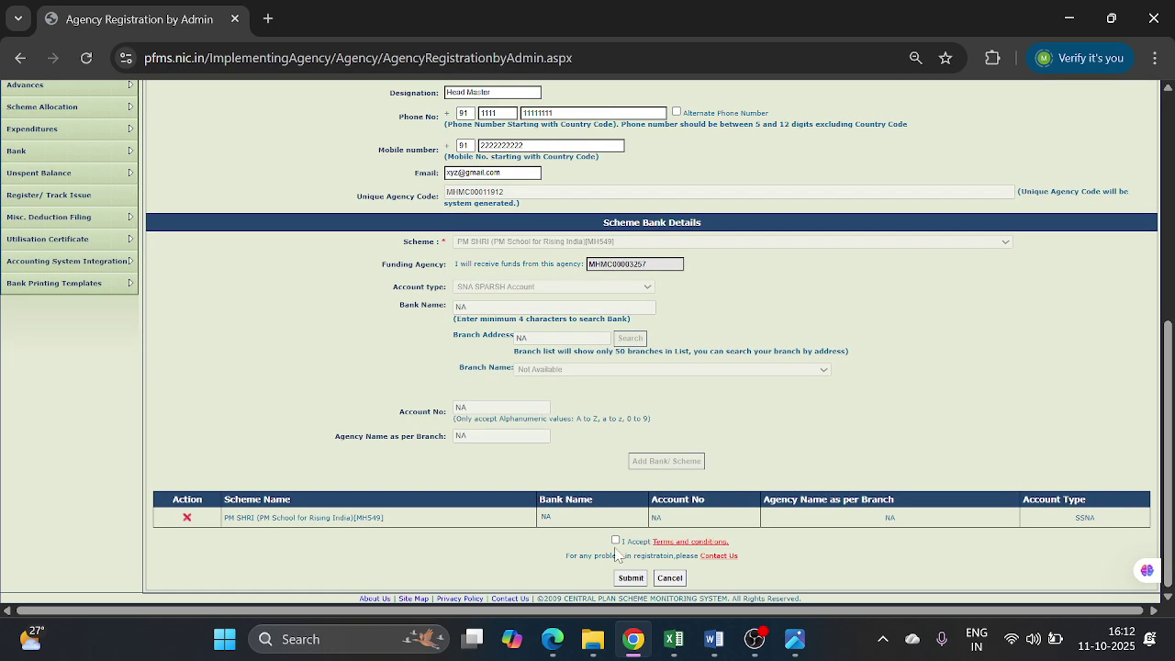
left_click(616, 542)
left_click(632, 579)
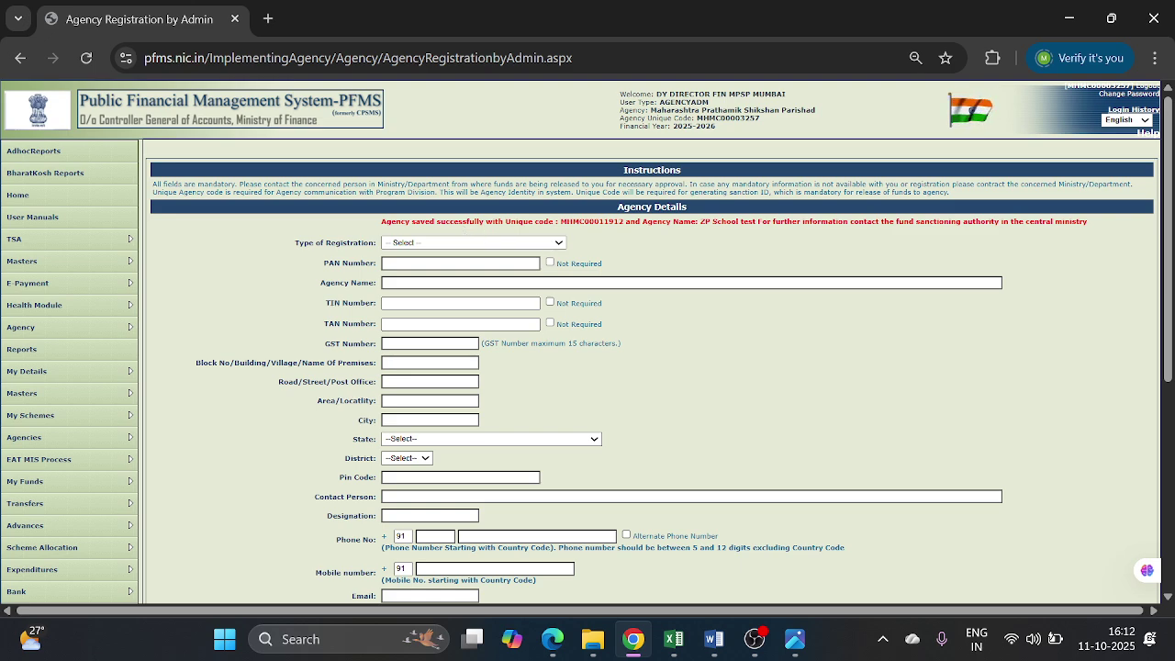
- Copy the new unique code from the success message and go to Agencies > Approve
double_click(593, 221)
key("ctrl+c")
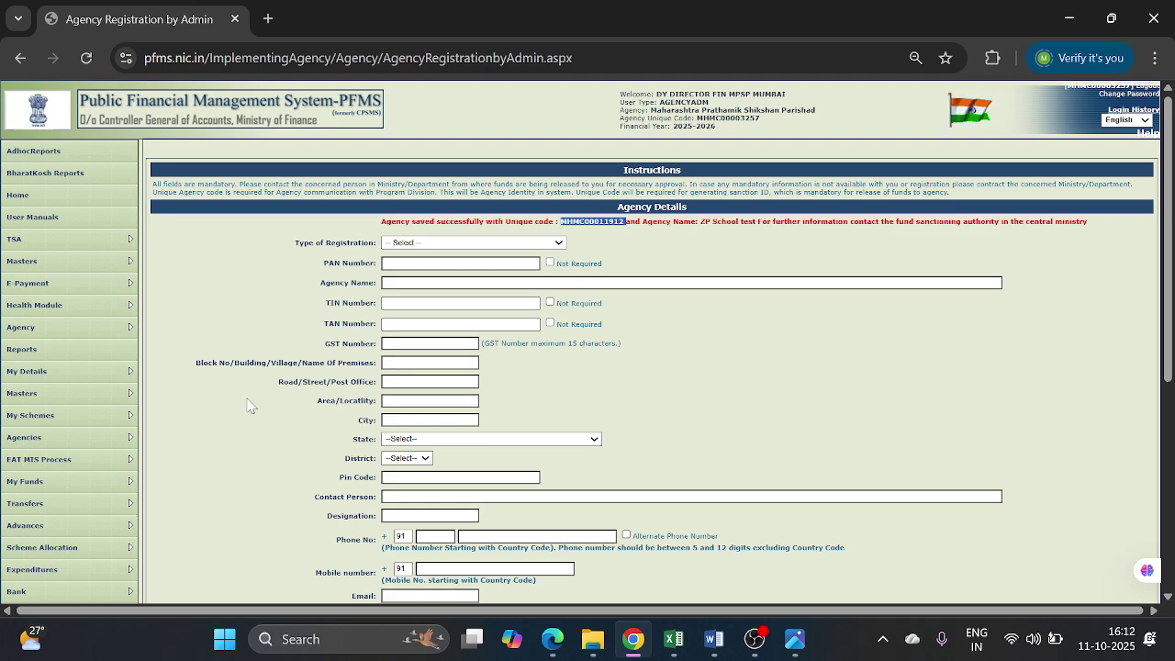
mouse_move(114, 444)
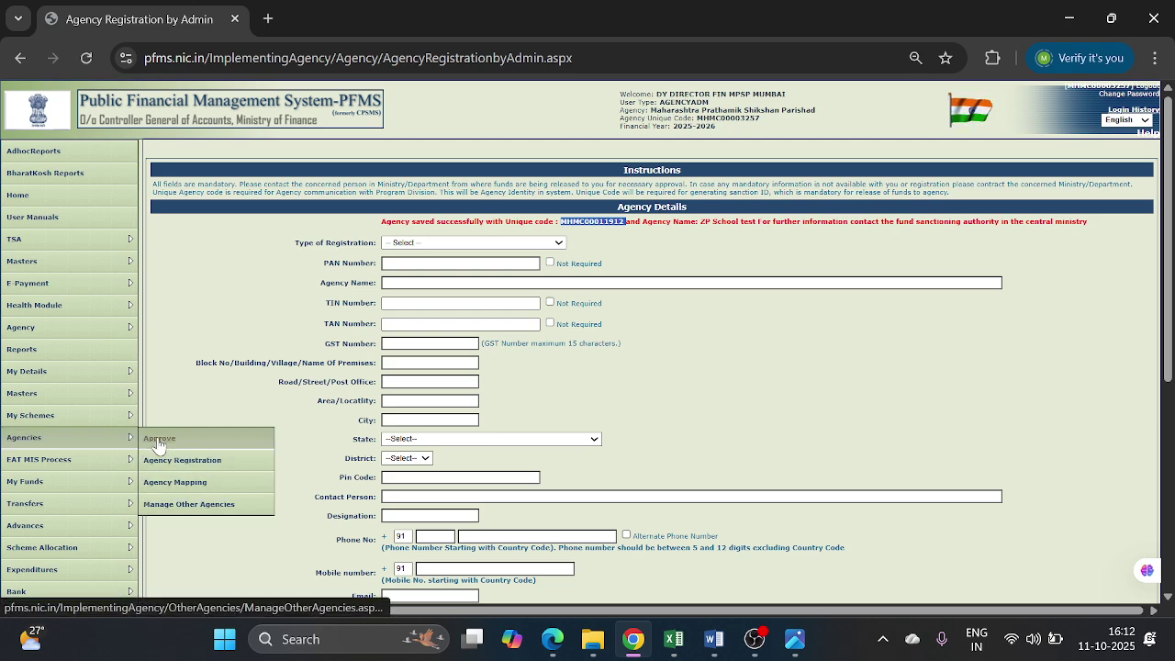
left_click(157, 440)
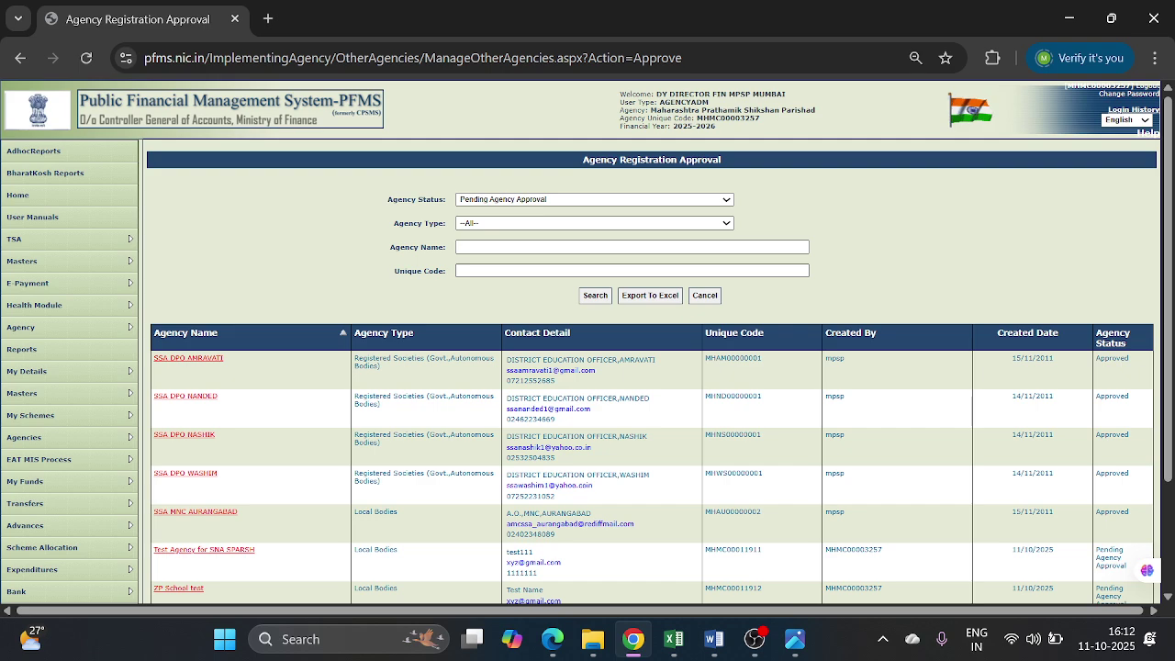
- Search pending approvals for unique code MHMC00011912 and open the ZP School test entry
key("ctrl+v")
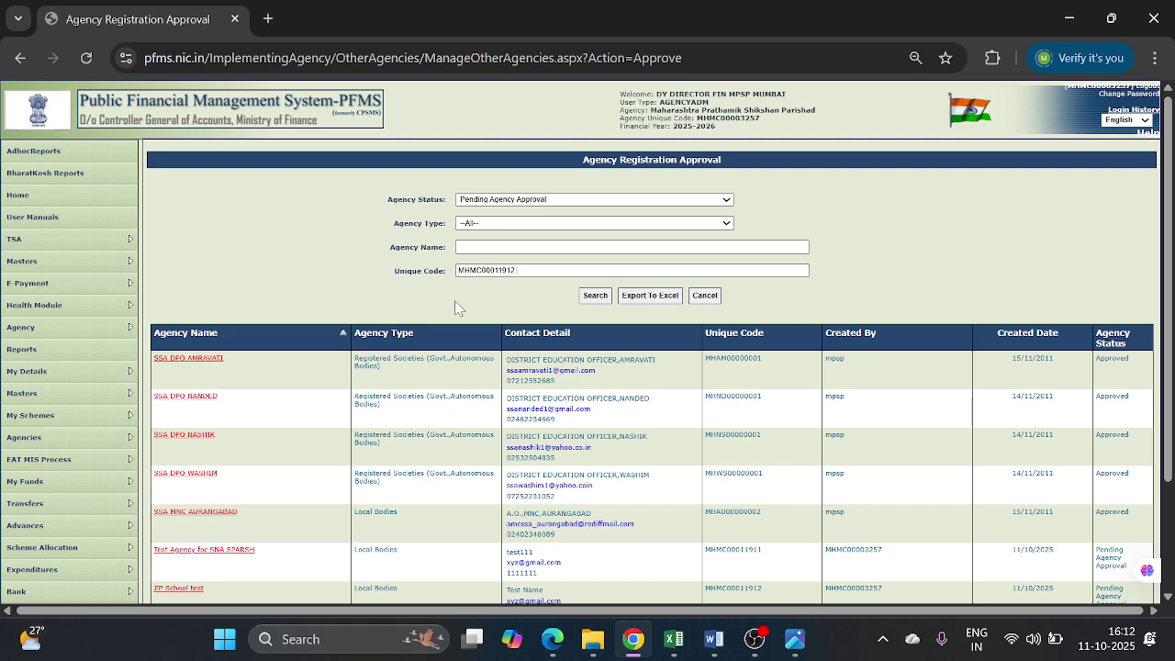
left_click(593, 295)
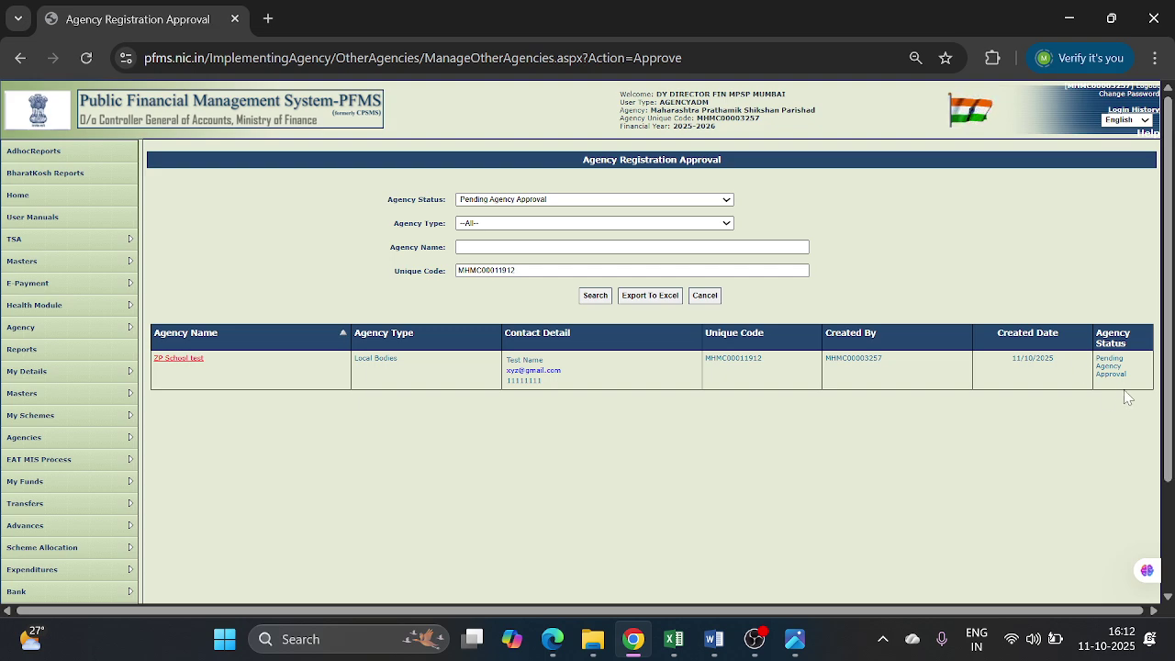
left_click(188, 361)
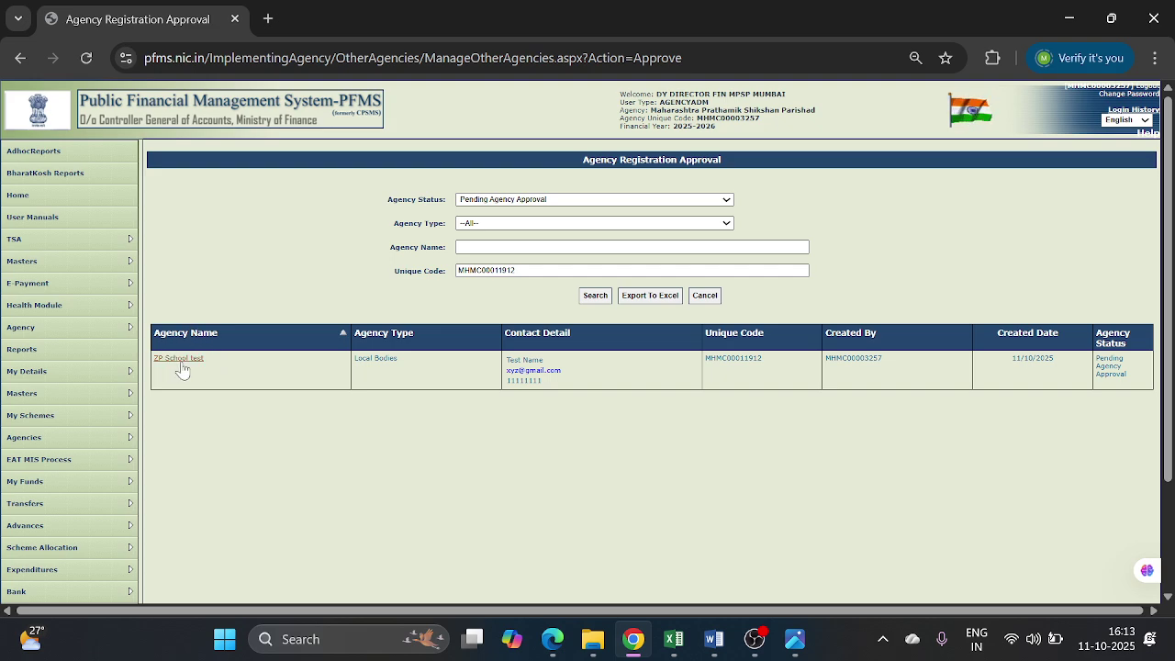
- Open the ZP School test record, enter the remark 'Approved', and tick the PM SHRI scheme row
left_click(179, 366)
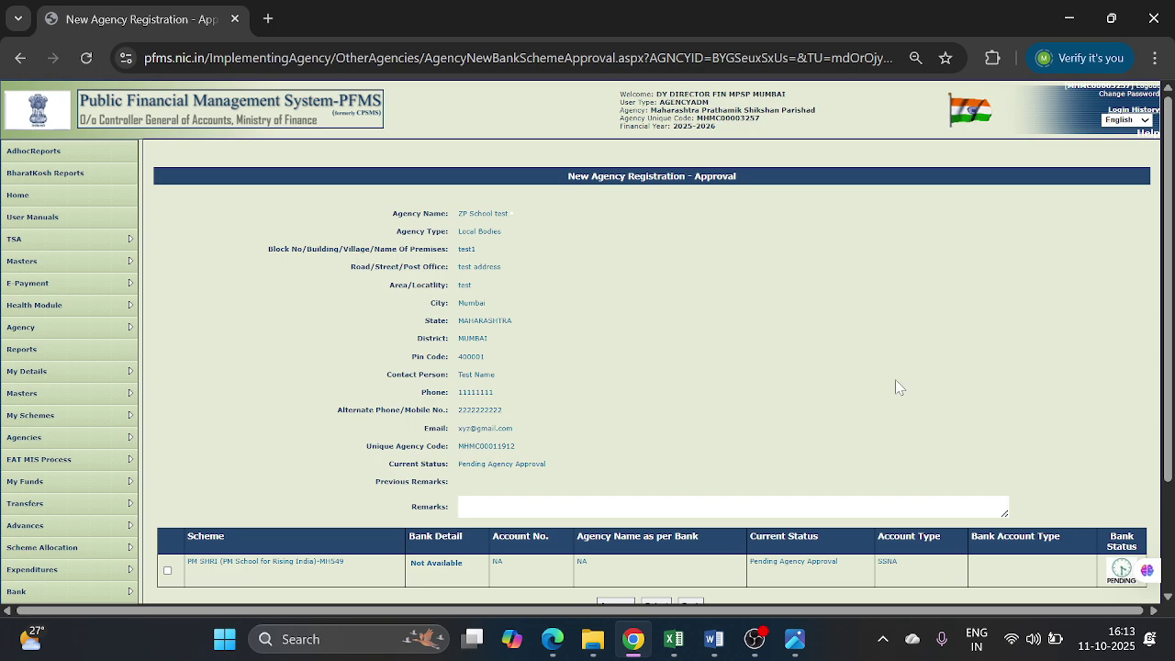
scroll(1168, 272, "down", 1)
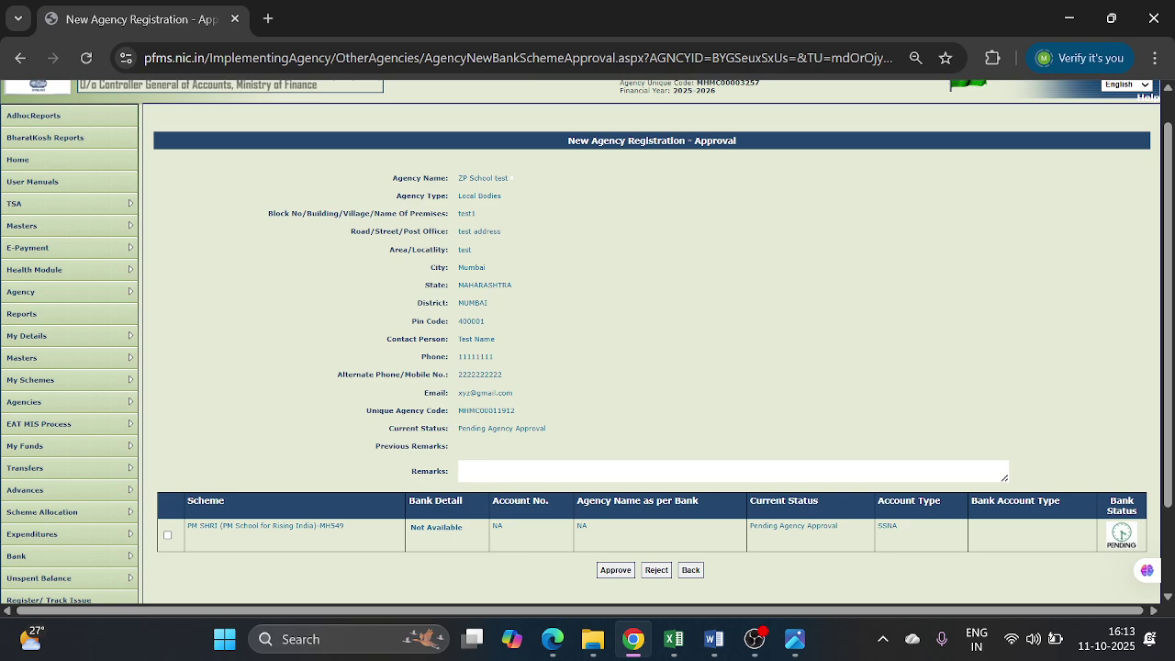
type("Approved")
left_click(168, 535)
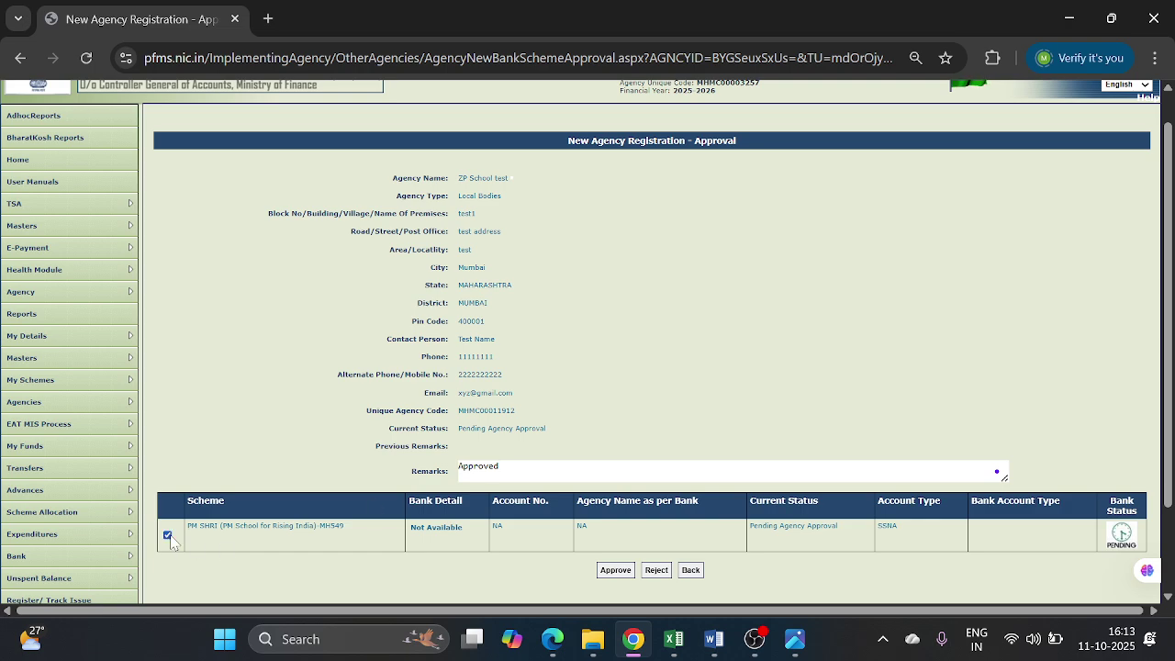